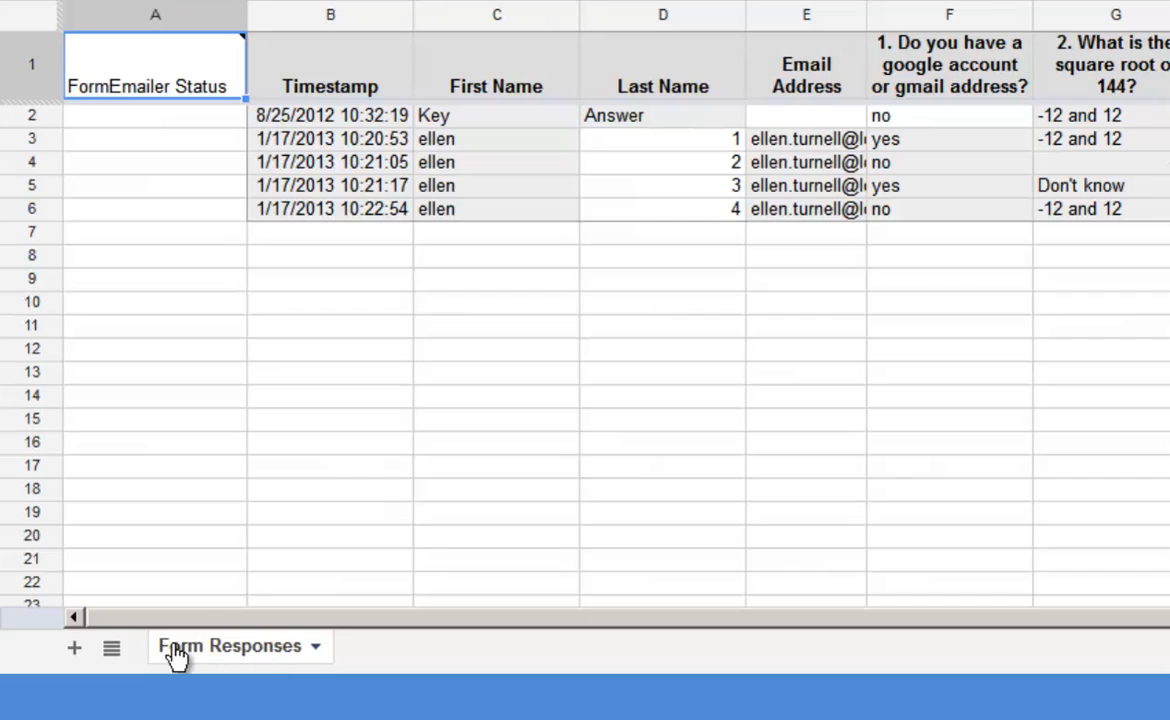
- Rename the Form Responses sheet tab to 'Student Submissions'
{"action": "left_click", "coordinate": [257, 652]}
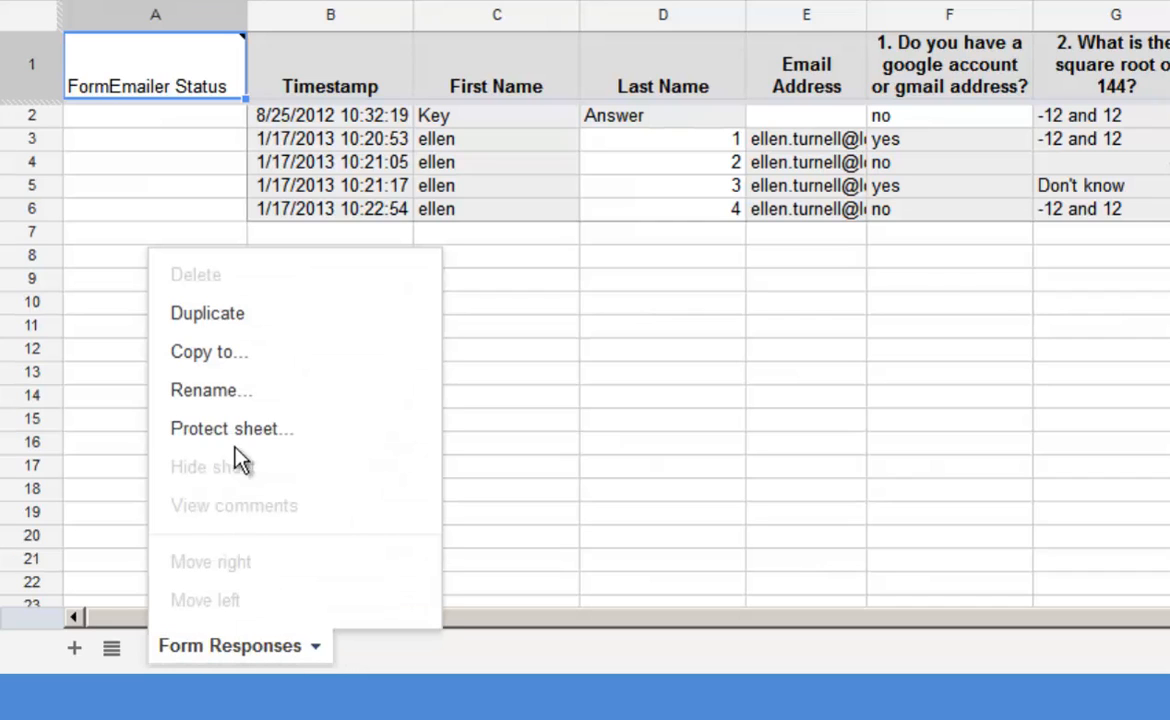
{"action": "left_click", "coordinate": [211, 391]}
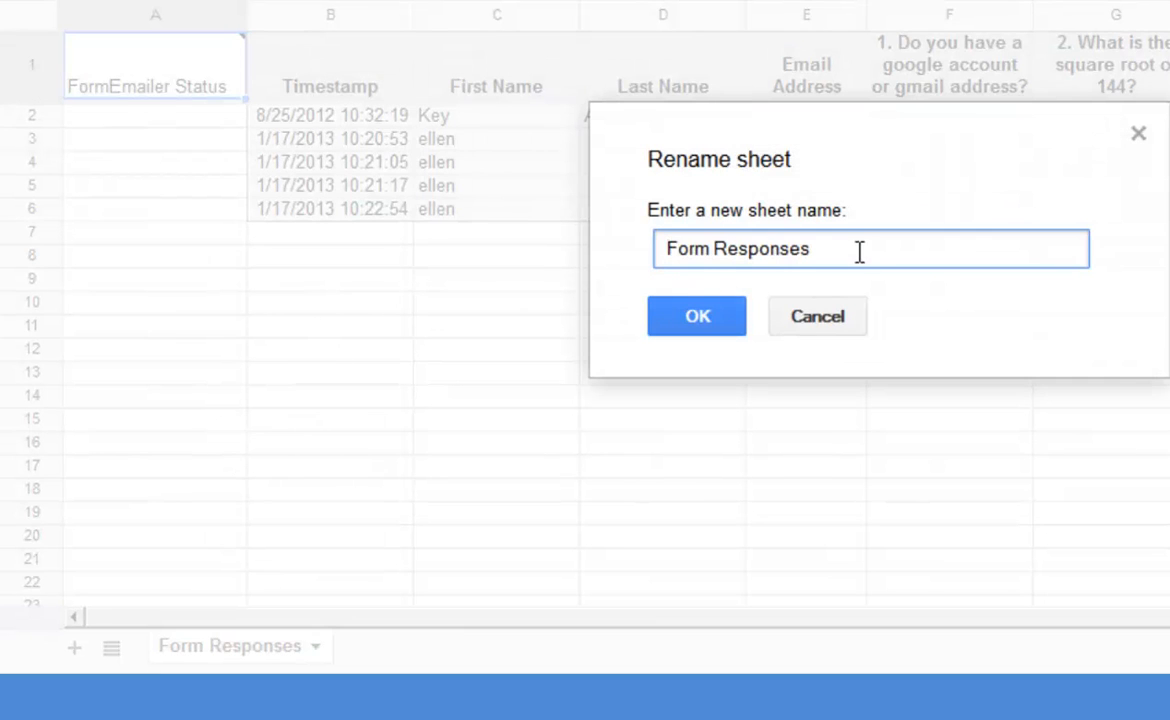
{"action": "left_click_drag", "start_coordinate": [859, 253], "coordinate": [583, 264]}
{"action": "type", "text": "St"}
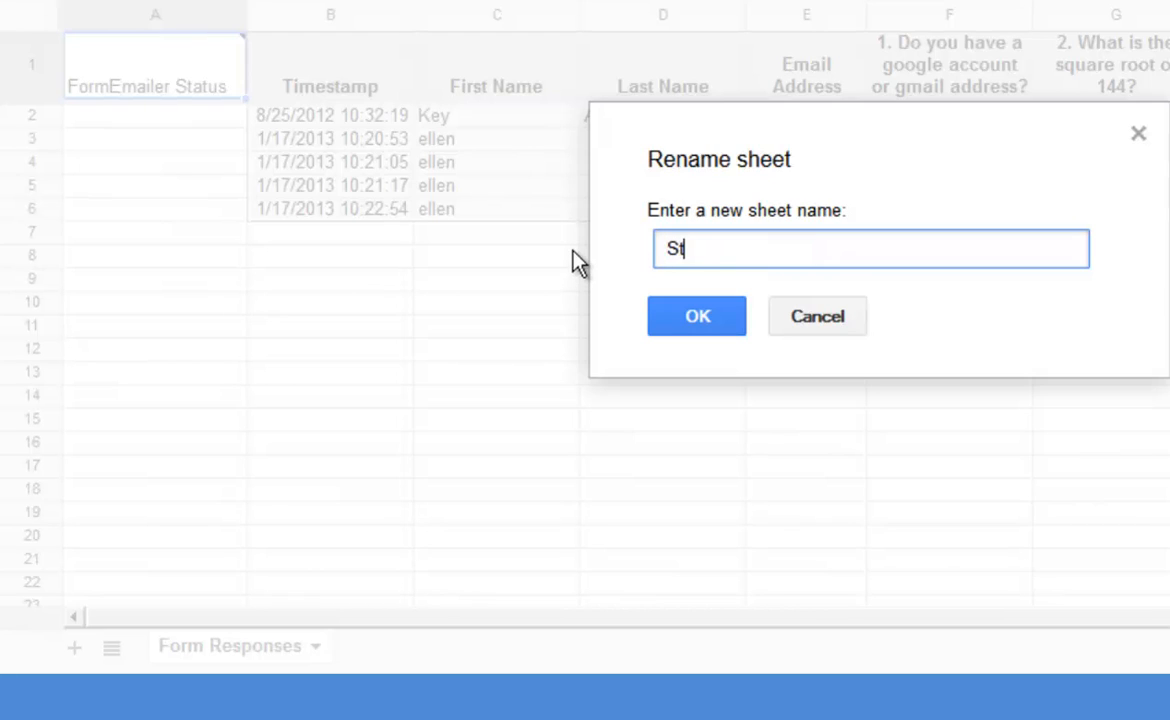
{"action": "type", "text": "udent Submissions"}
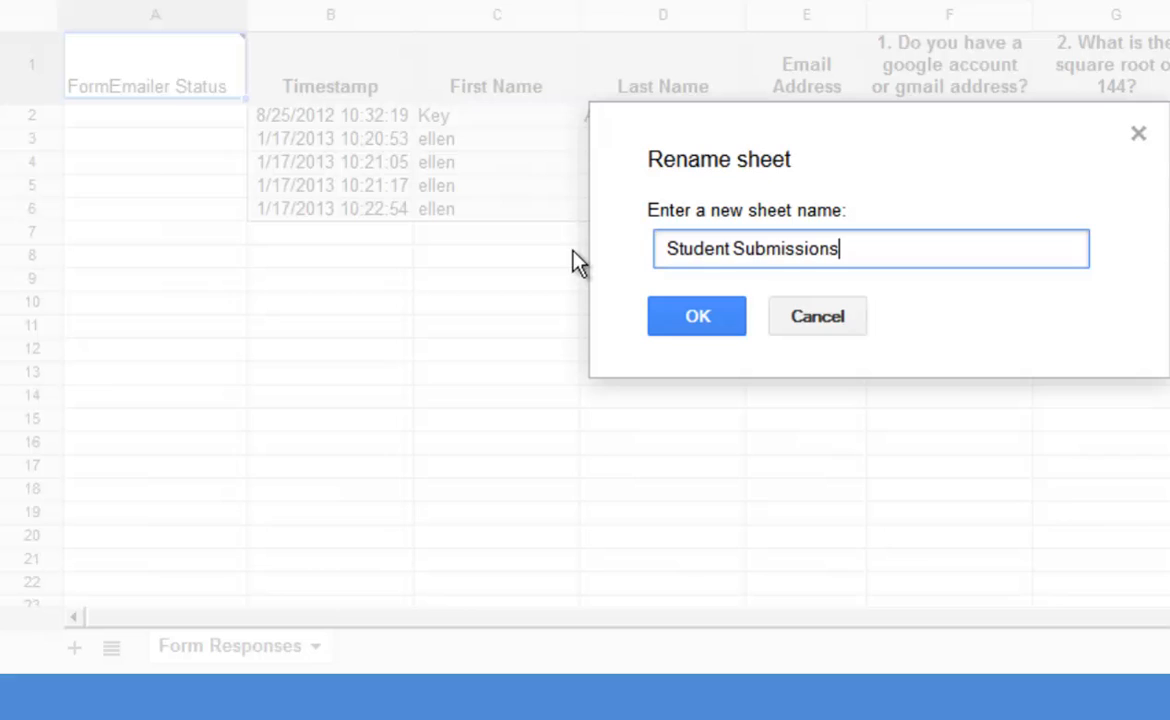
{"action": "left_click", "coordinate": [697, 330]}
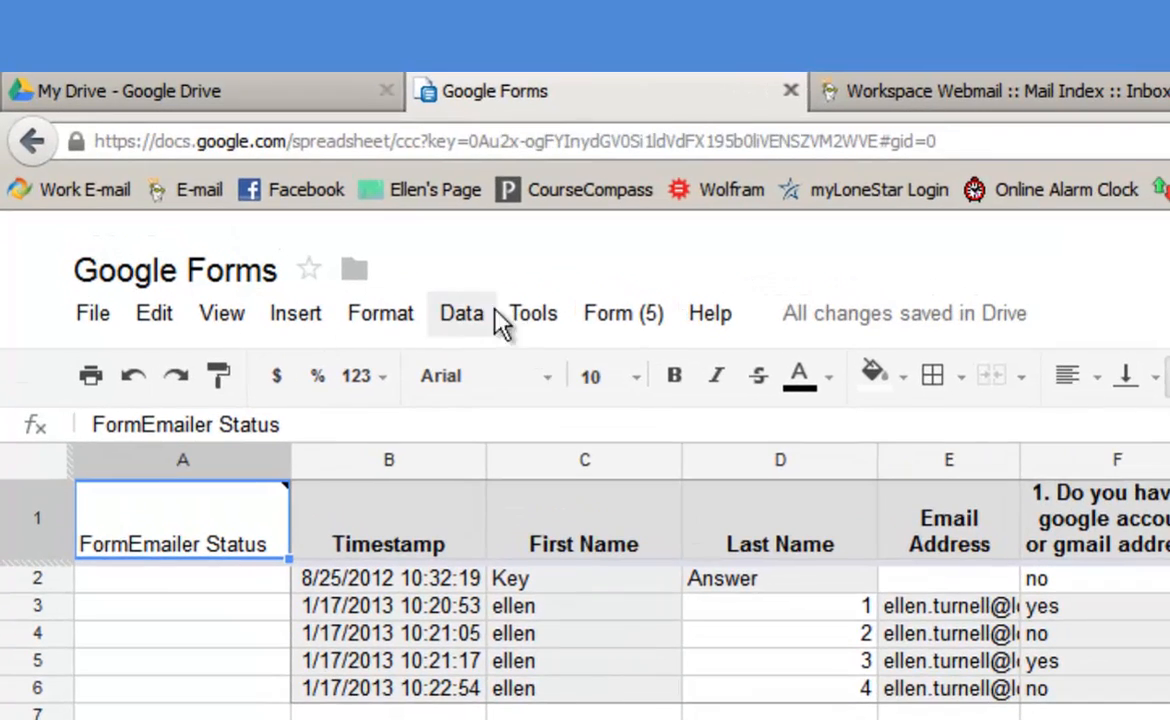
- Find 'formemailer' in the Script gallery, then install and authorize it
{"action": "left_click", "coordinate": [536, 314]}
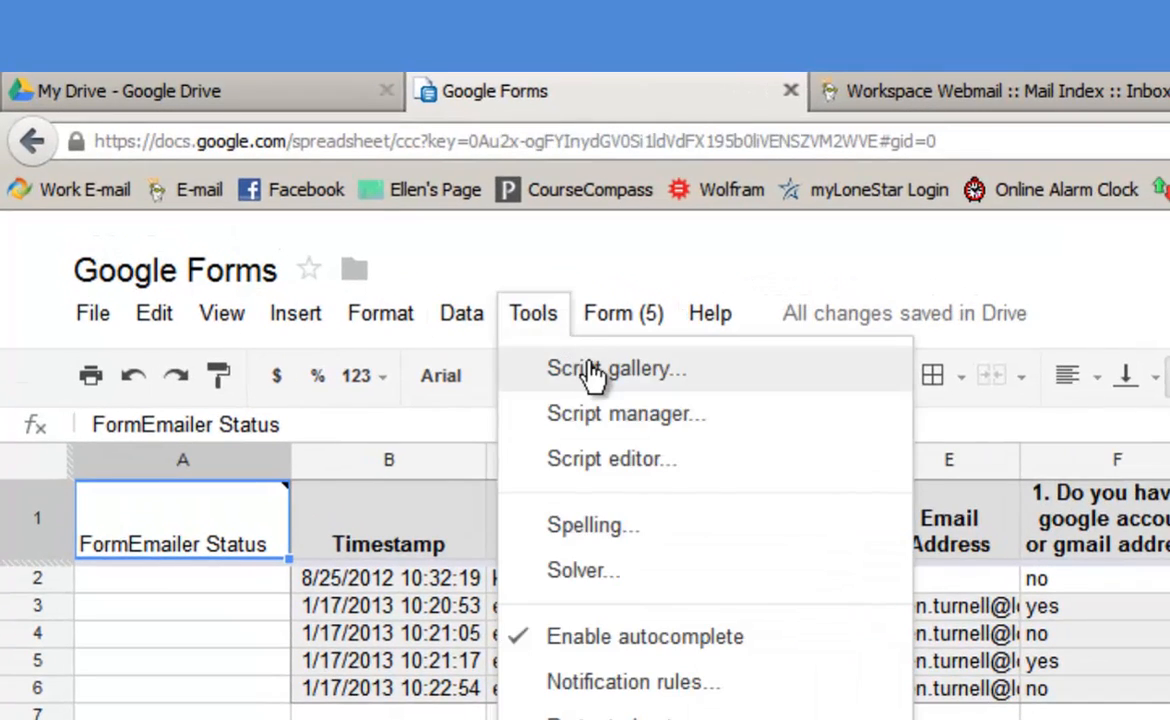
{"action": "left_click", "coordinate": [530, 368]}
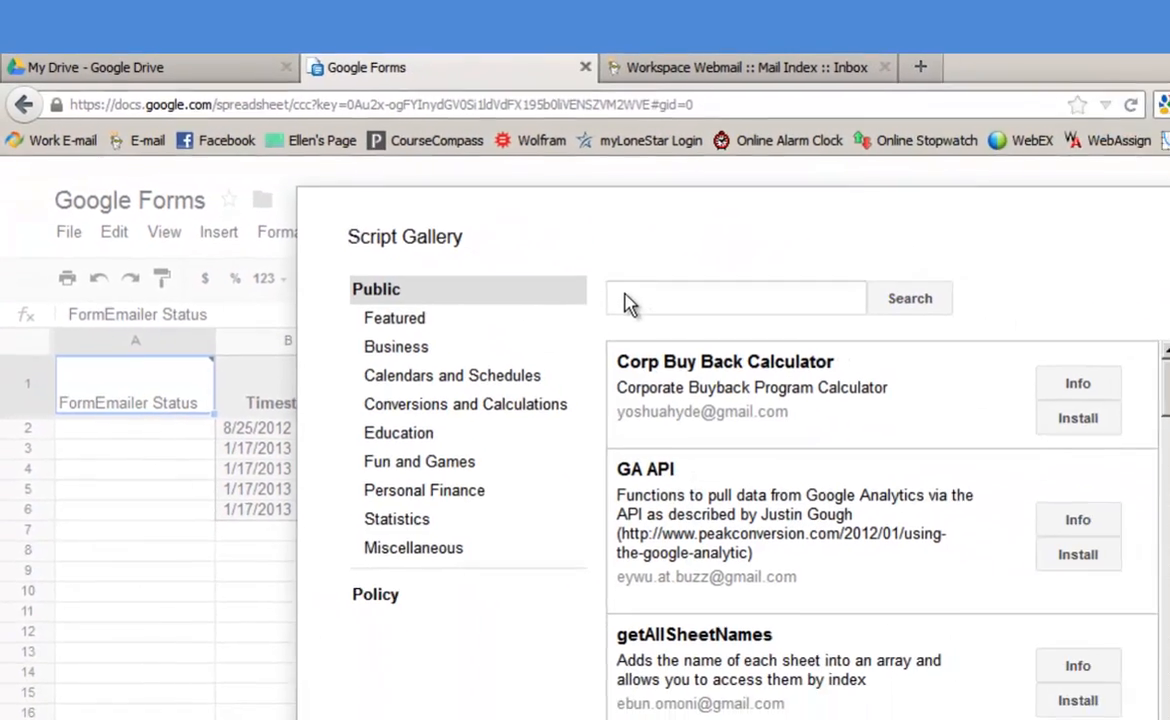
{"action": "left_click", "coordinate": [625, 303]}
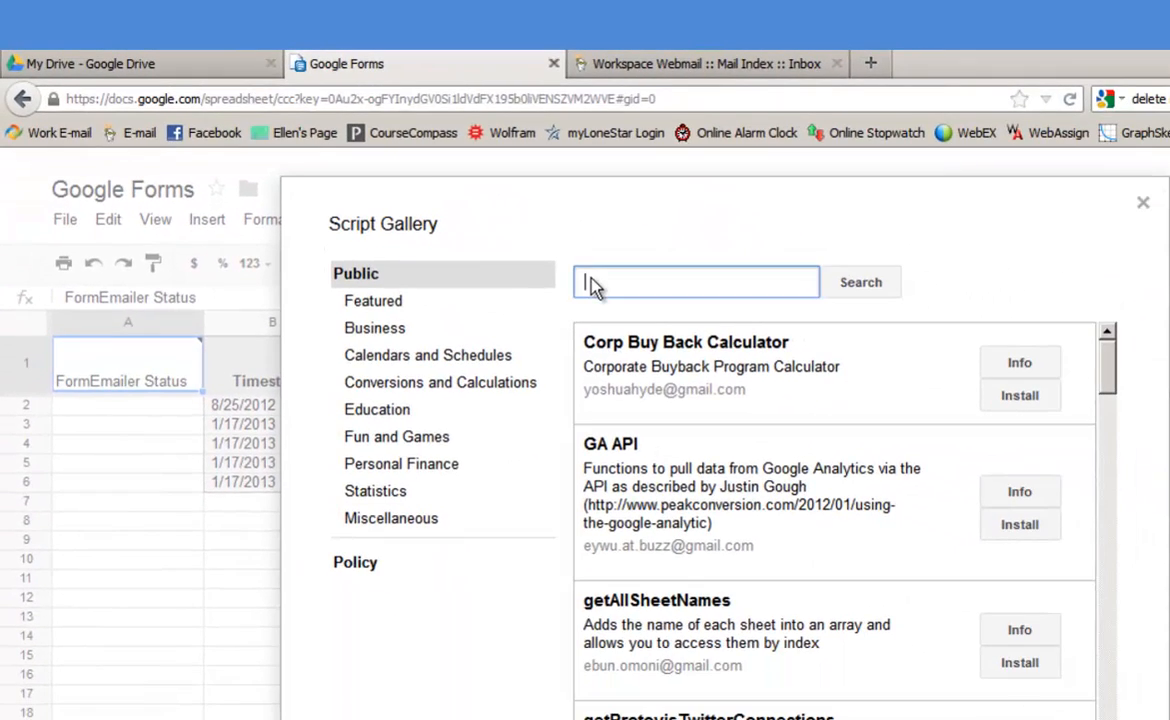
{"action": "type", "text": "formemailer"}
{"action": "key", "text": "Return"}
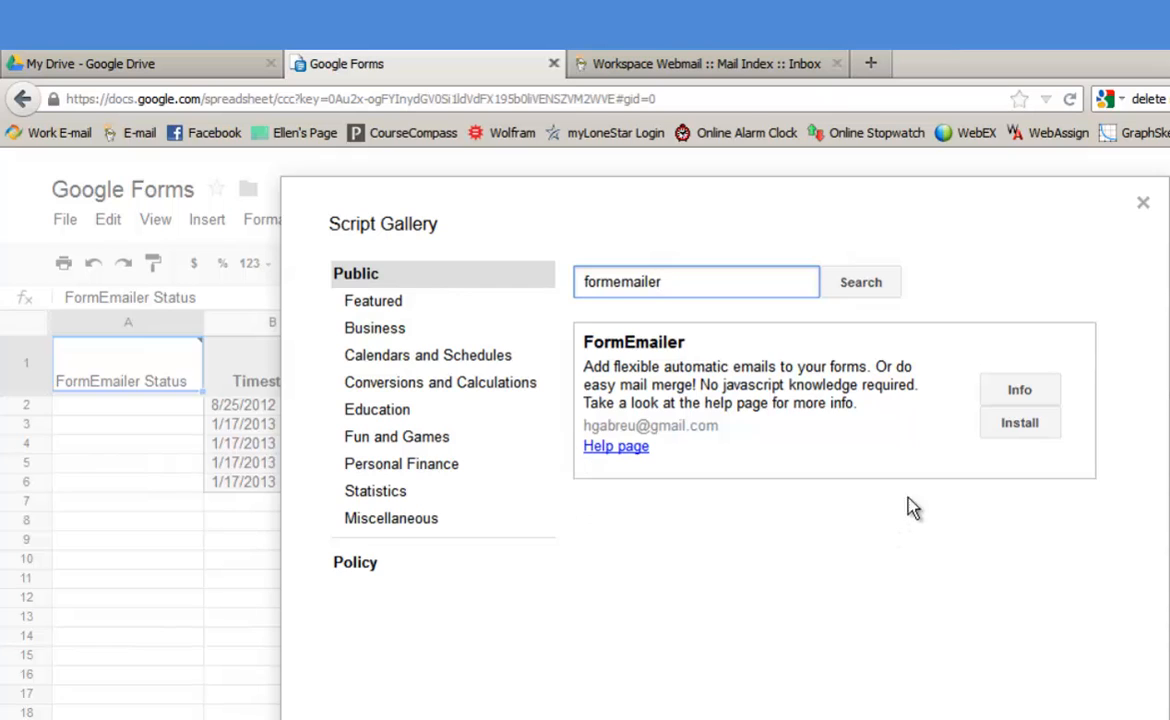
{"action": "left_click", "coordinate": [1022, 430]}
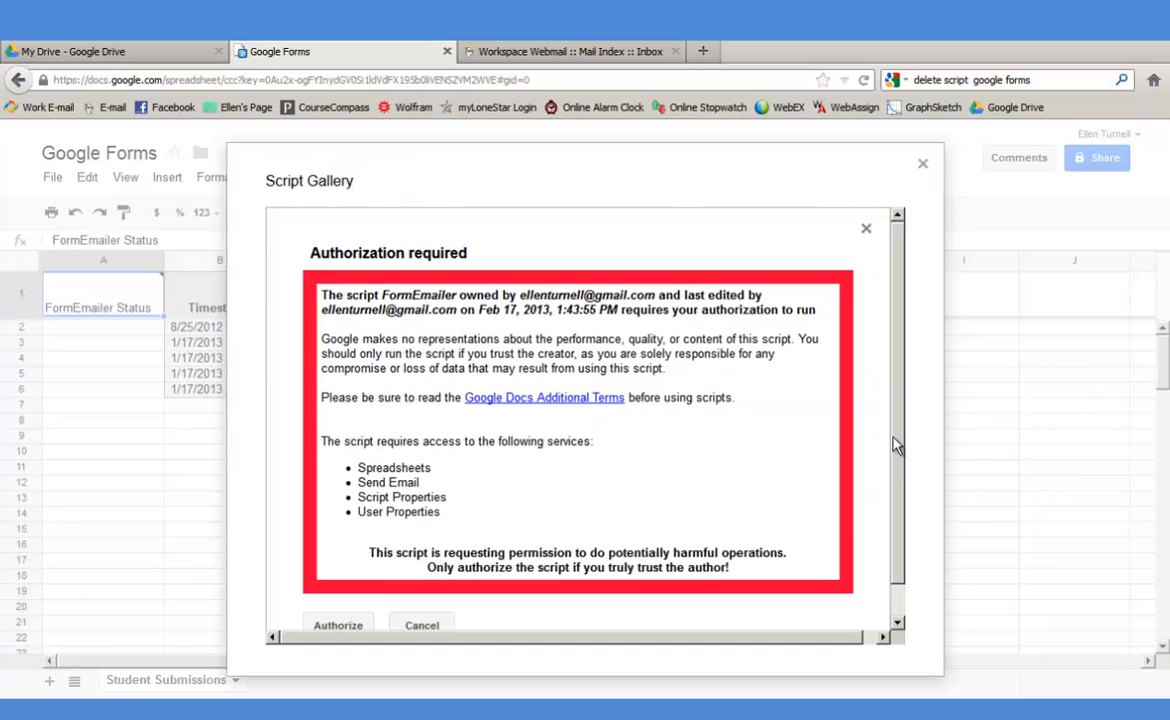
{"action": "scroll", "coordinate": [895, 485], "scroll_direction": "down", "scroll_amount": 1}
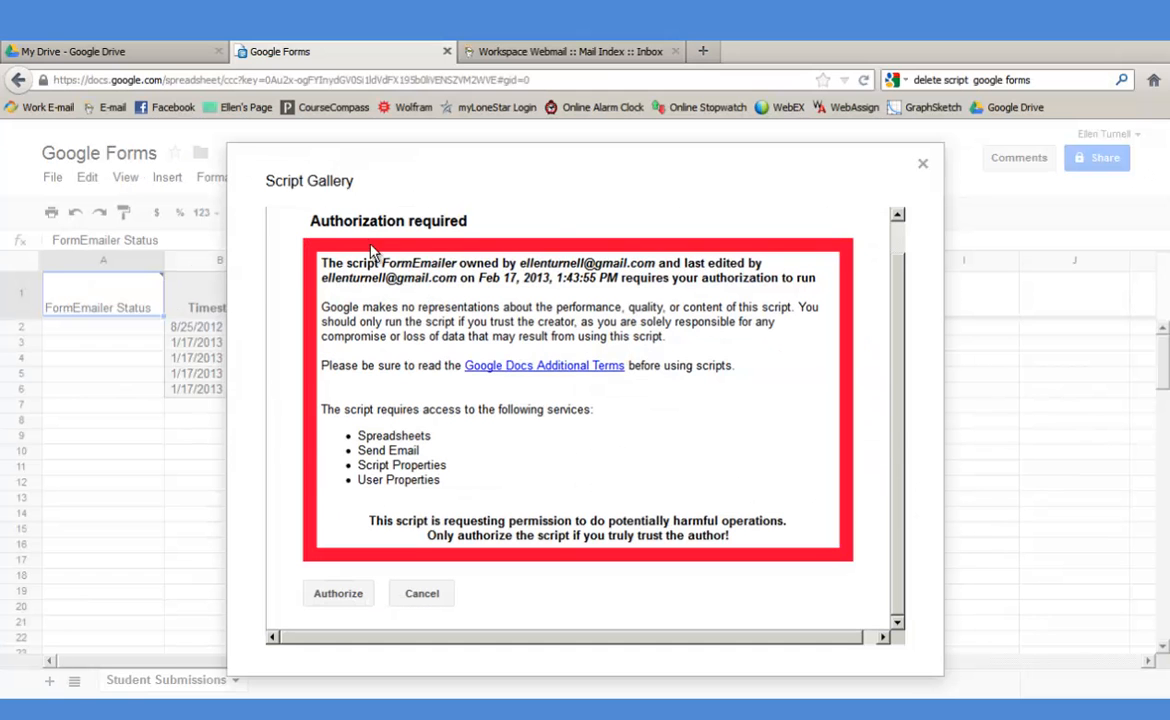
{"action": "left_click", "coordinate": [320, 598]}
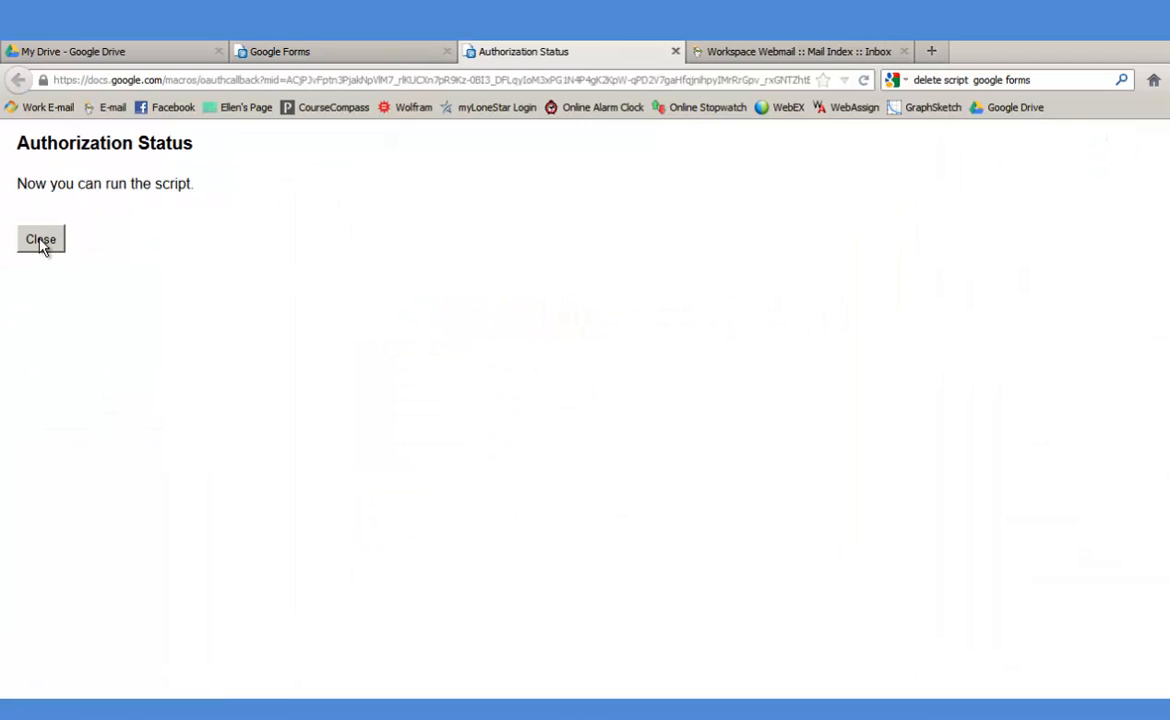
{"action": "left_click", "coordinate": [41, 241]}
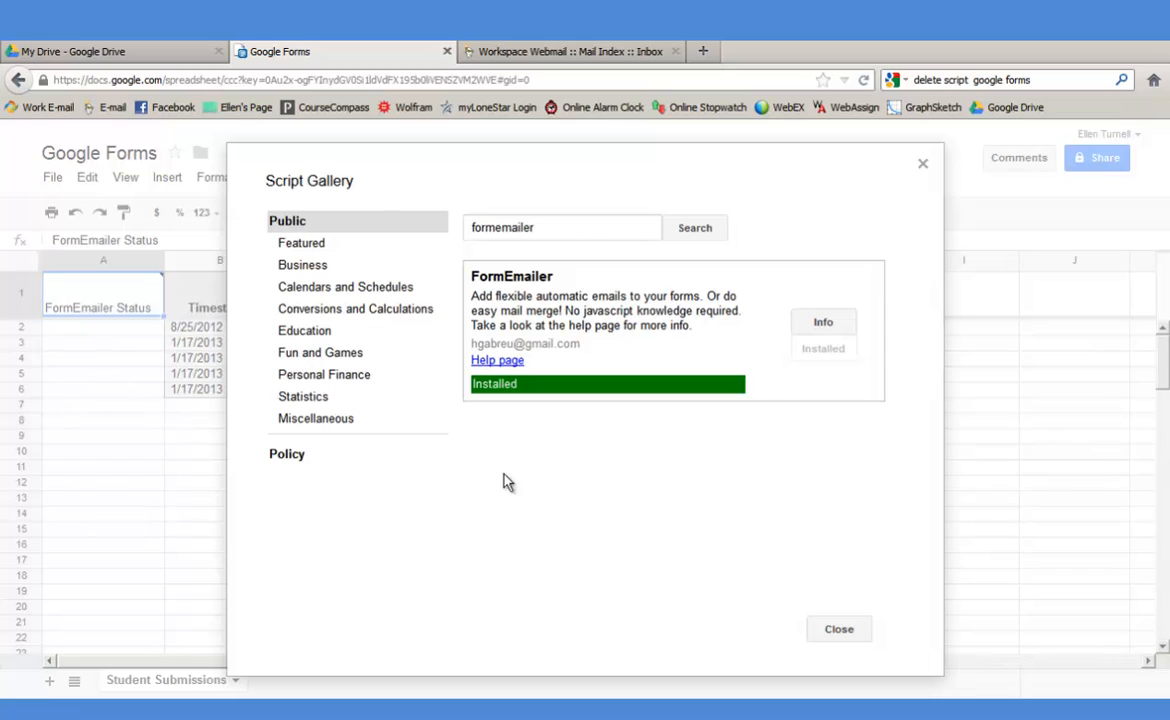
{"action": "left_click", "coordinate": [836, 632]}
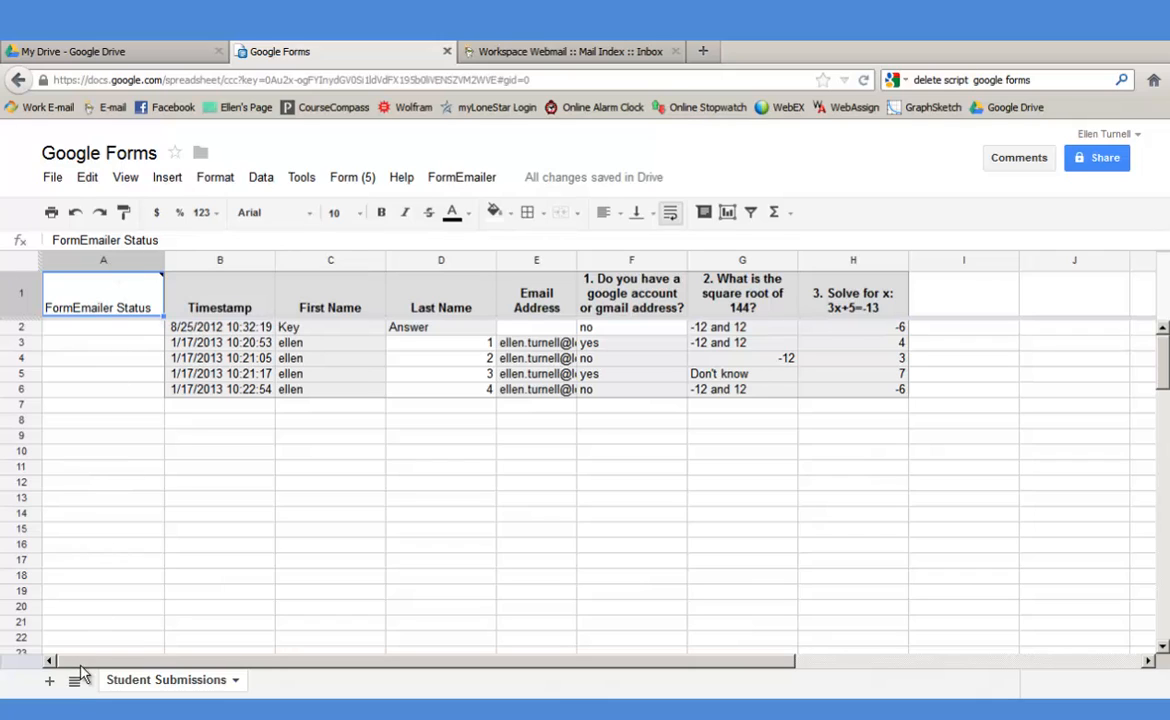
- Install FormEmailer in English on the Student Submissions sheet, then return to that sheet
{"action": "left_click", "coordinate": [463, 180]}
{"action": "left_click", "coordinate": [459, 213]}
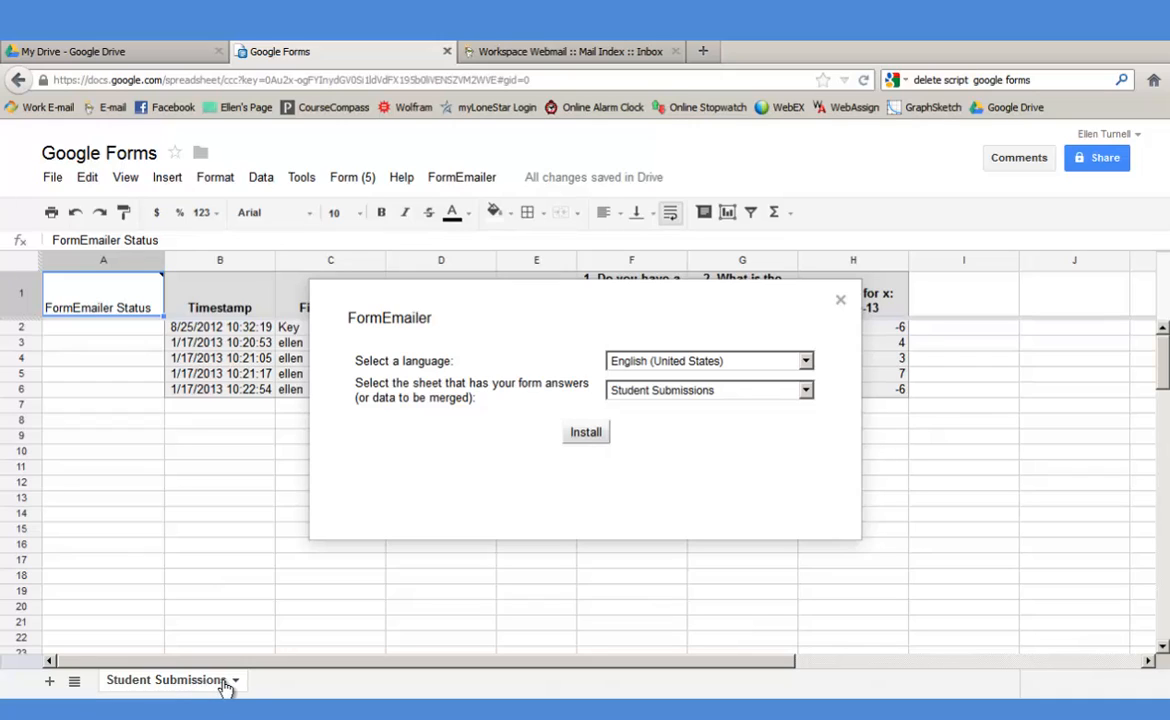
{"action": "left_click", "coordinate": [588, 434]}
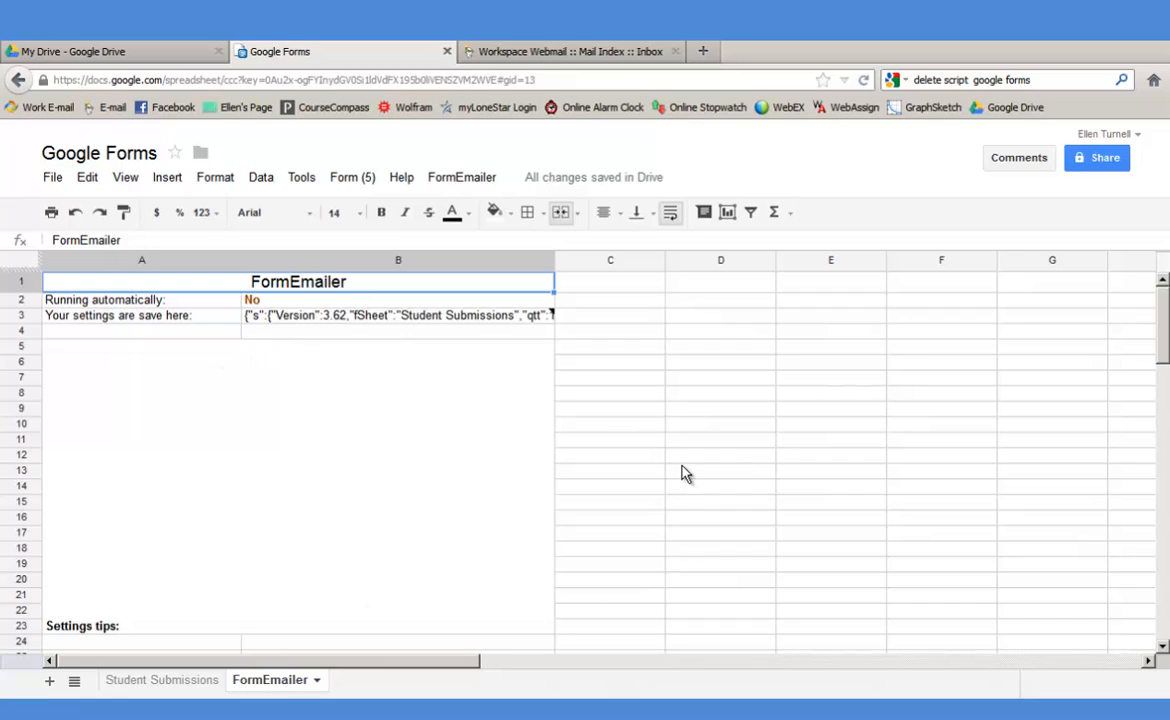
{"action": "left_click", "coordinate": [158, 682]}
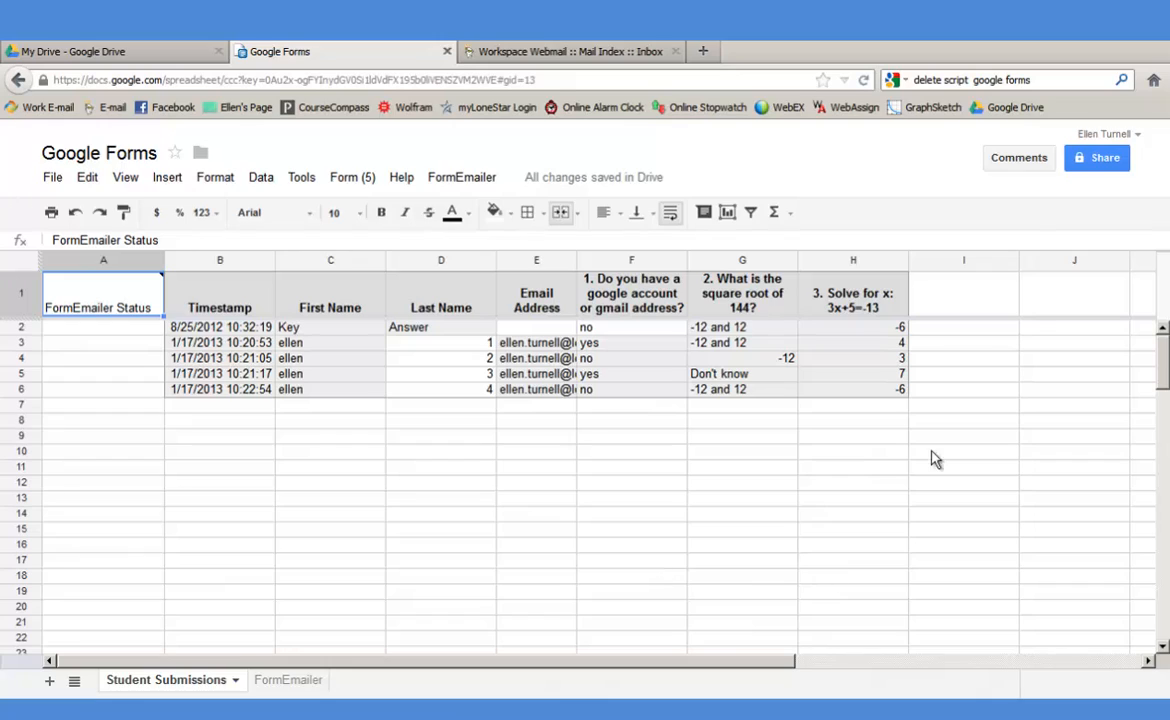
- In FormEmailer Settings, replace the sender name with the user's first name
{"action": "left_click", "coordinate": [468, 184]}
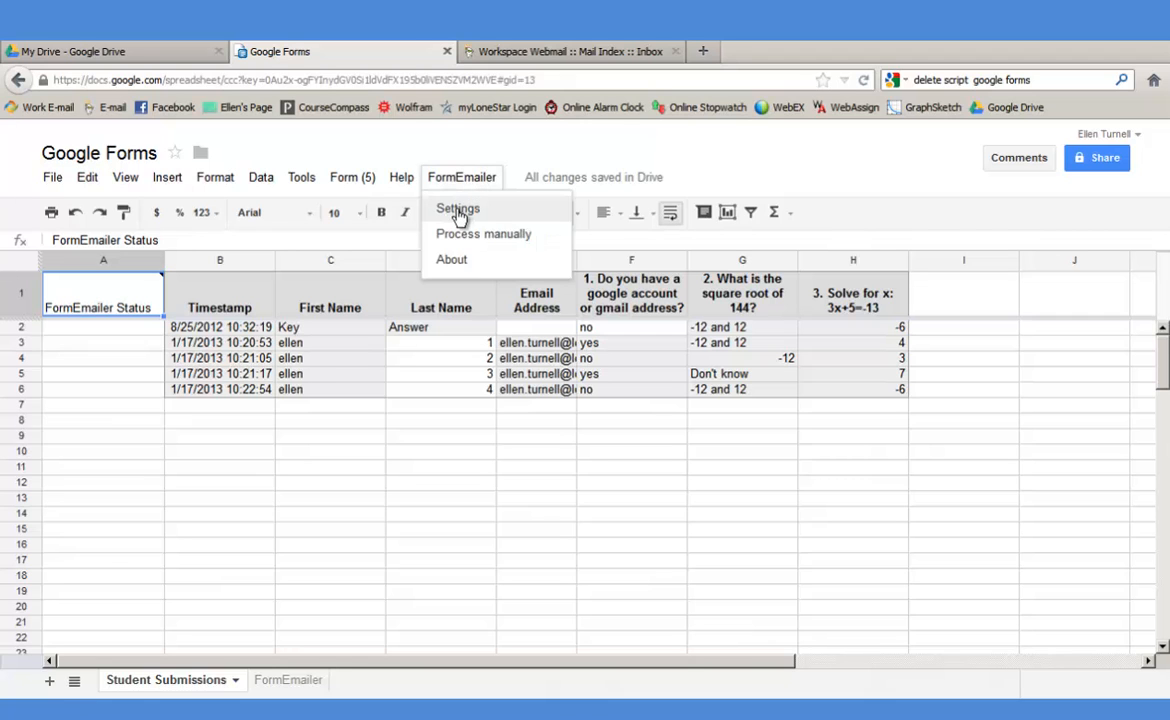
{"action": "left_click", "coordinate": [460, 208]}
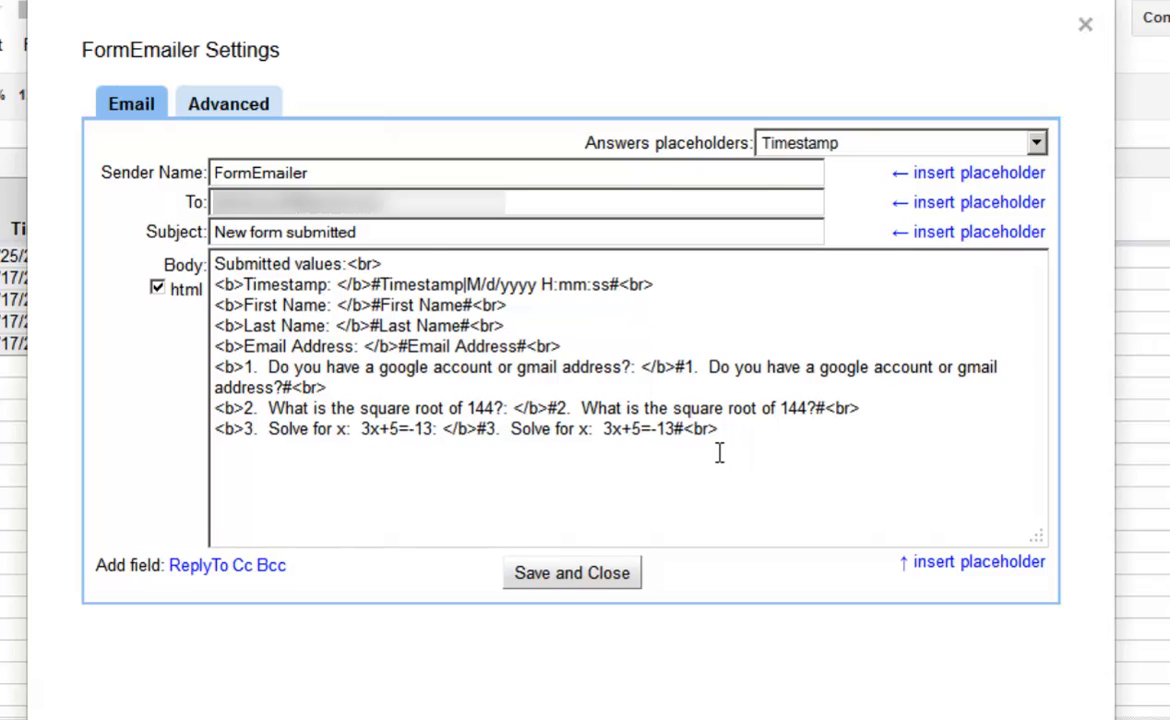
{"action": "left_click_drag", "start_coordinate": [297, 172], "coordinate": [134, 165]}
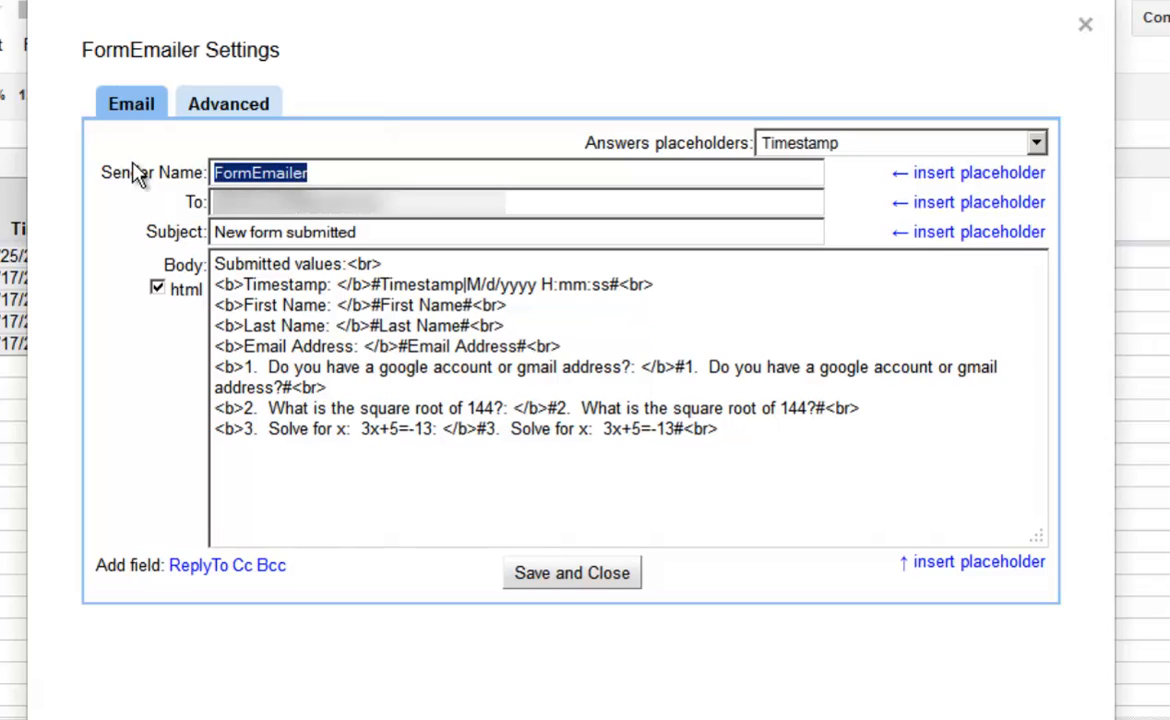
{"action": "type", "text": "Ellen"}
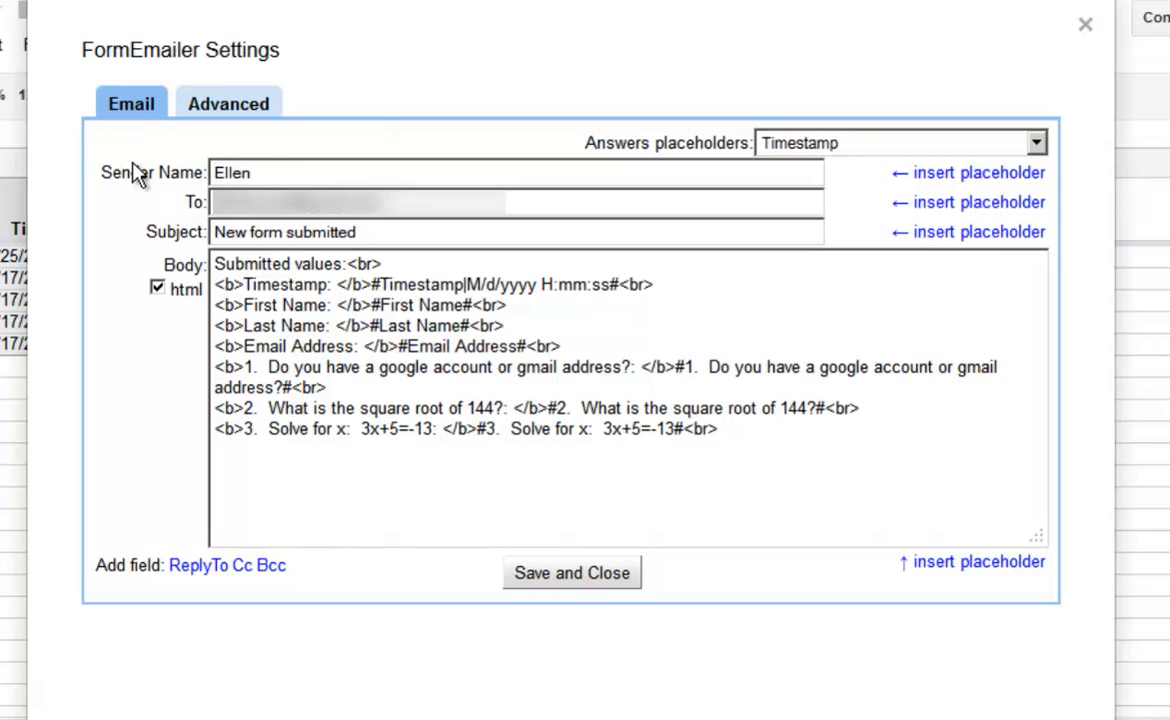
- Set the To field to the #Email Address# placeholder and save the settings
{"action": "left_click_drag", "start_coordinate": [375, 202], "coordinate": [170, 204]}
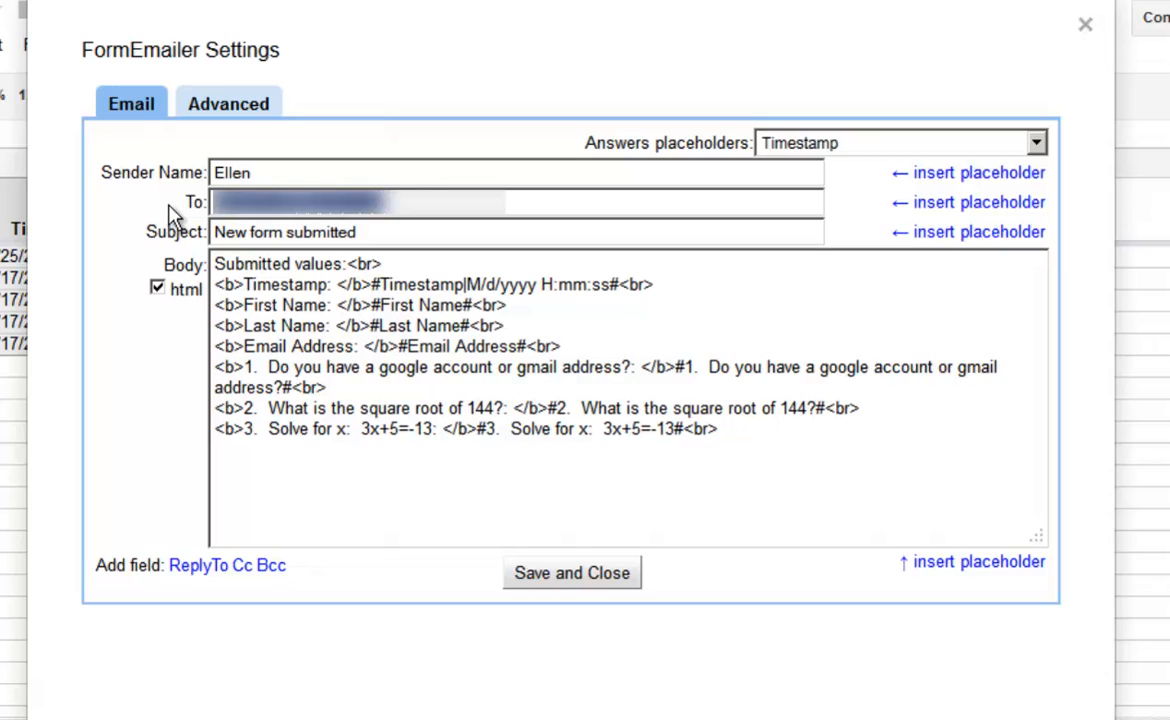
{"action": "key", "text": "BackSpace"}
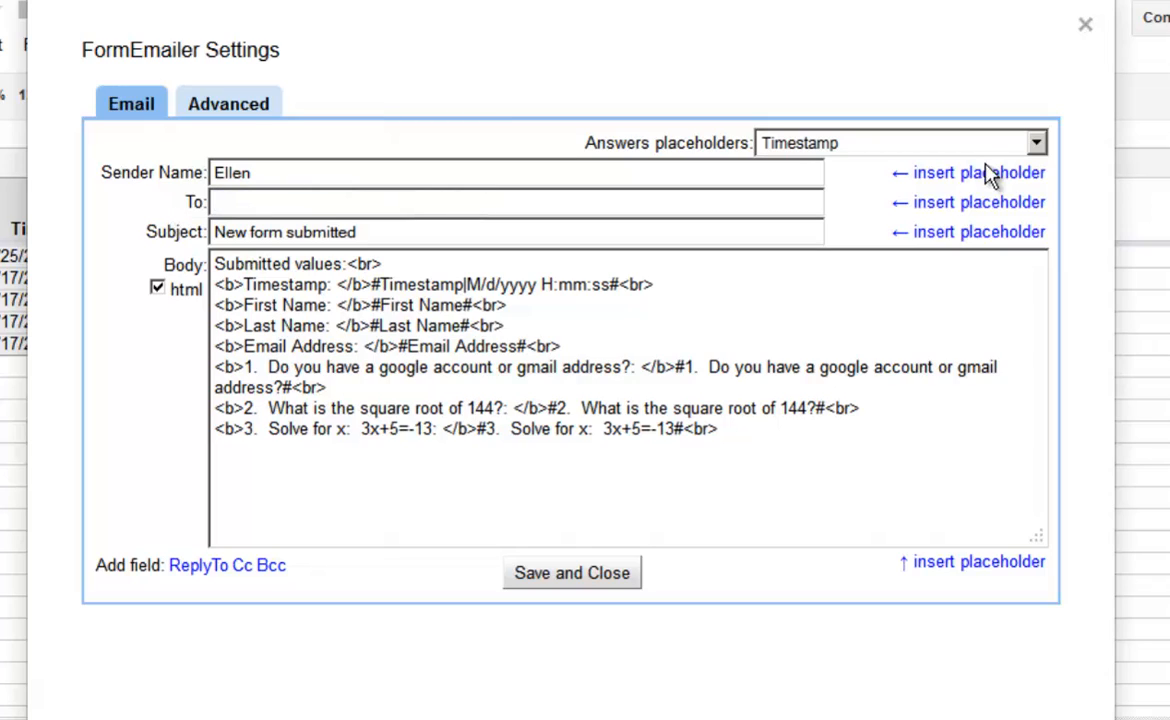
{"action": "left_click", "coordinate": [1038, 148]}
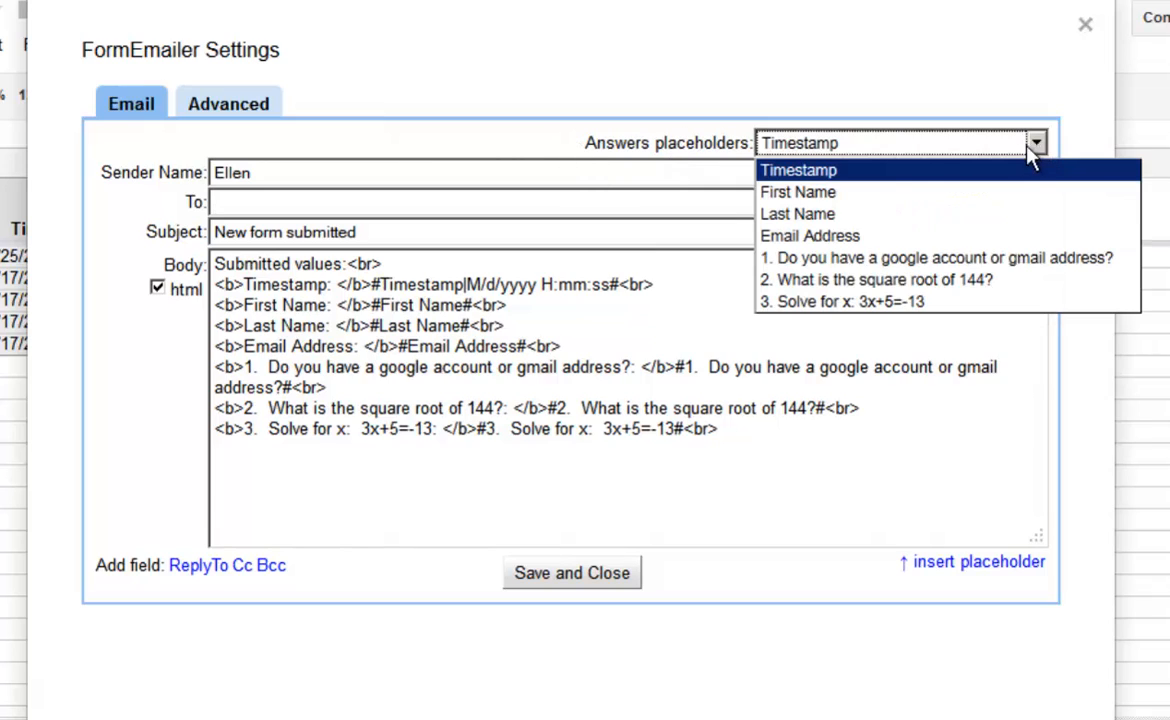
{"action": "left_click", "coordinate": [842, 234]}
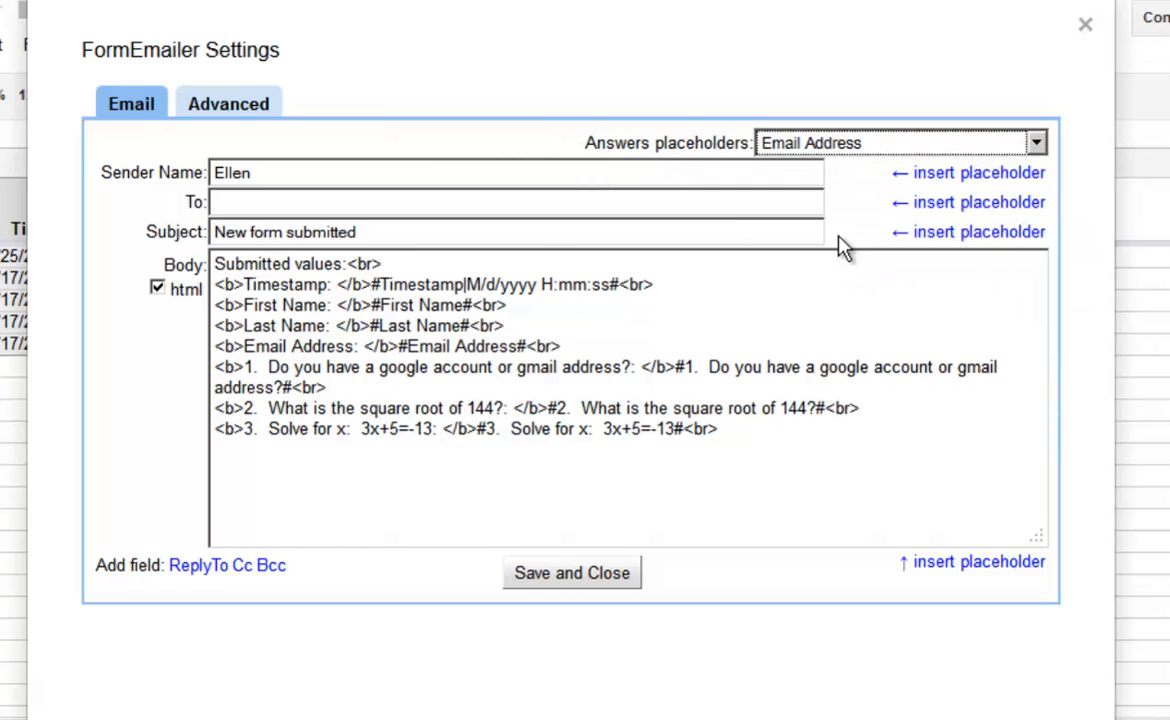
{"action": "left_click", "coordinate": [963, 202]}
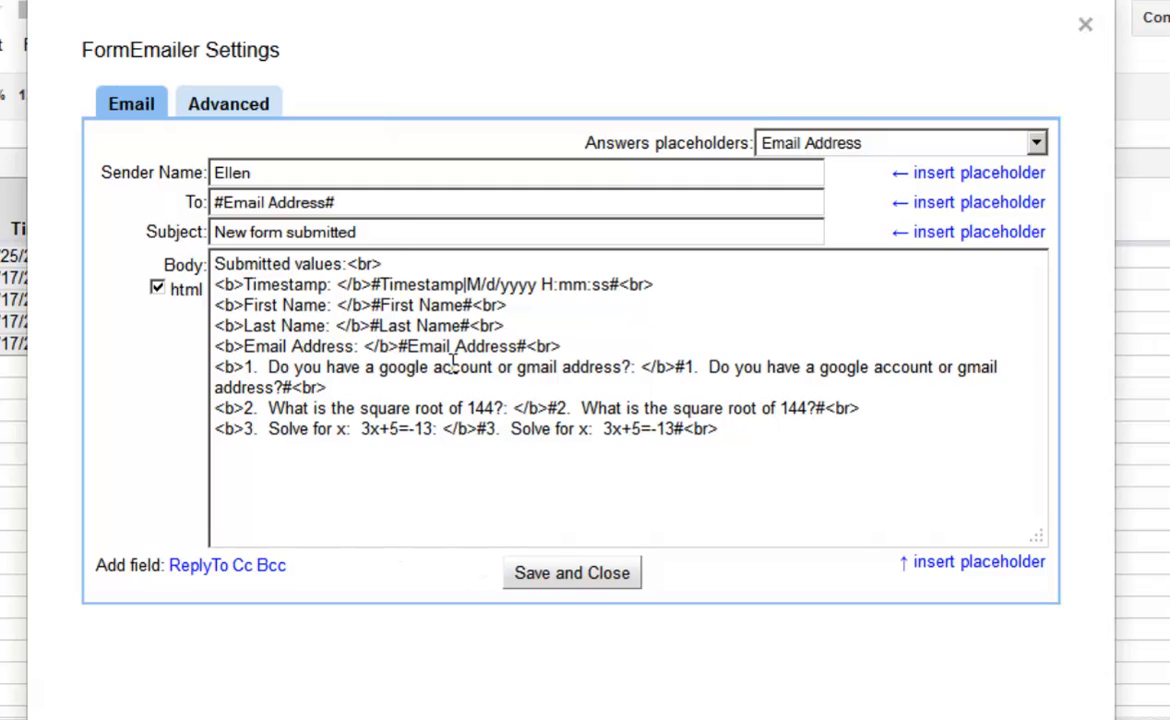
{"action": "left_click", "coordinate": [585, 588]}
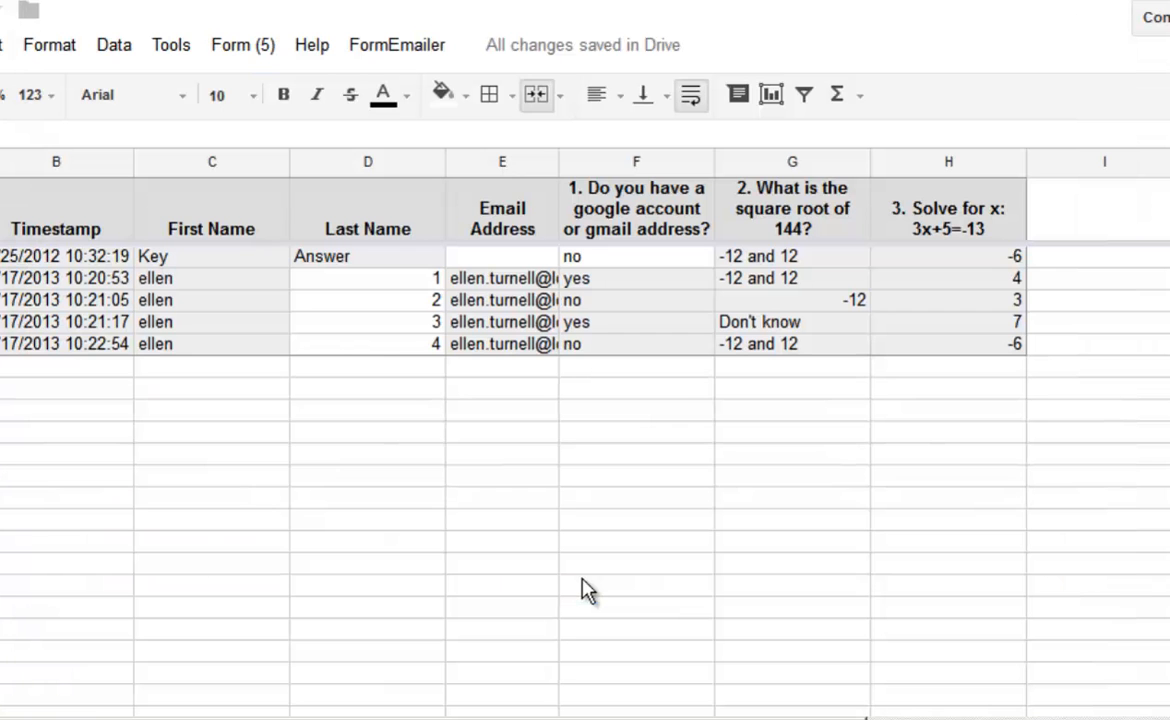
- Manually process response line 2 with FormEmailer to send its answer email
{"action": "left_click", "coordinate": [391, 55]}
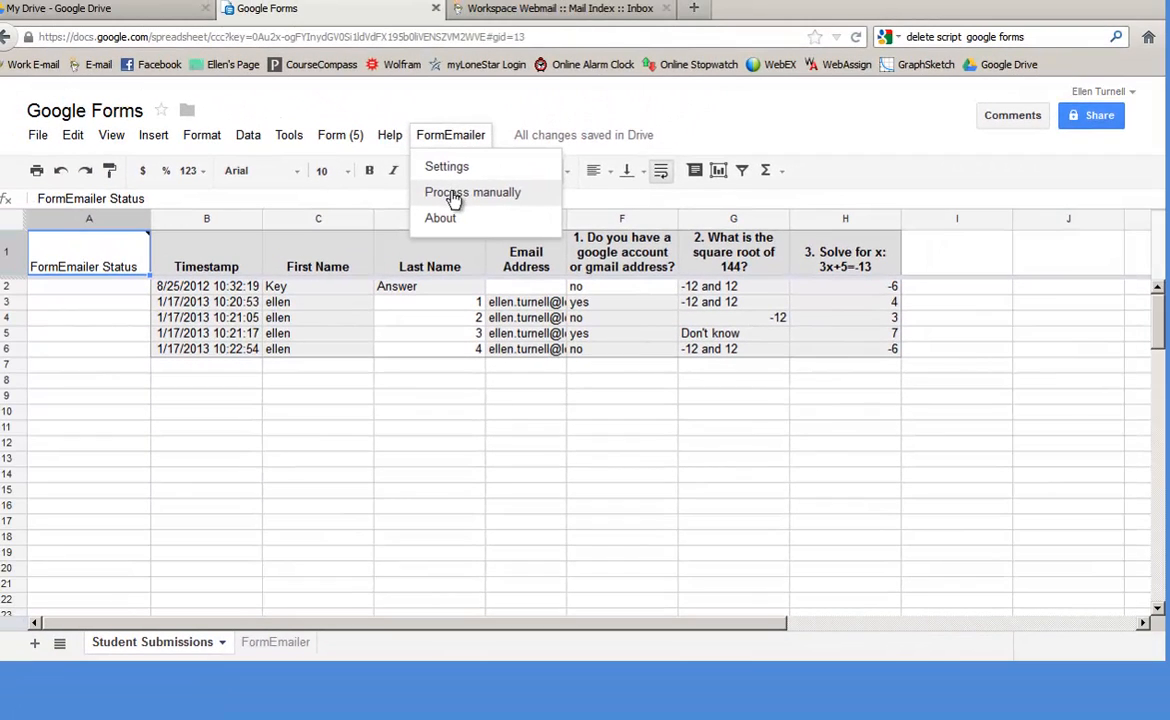
{"action": "left_click", "coordinate": [453, 194]}
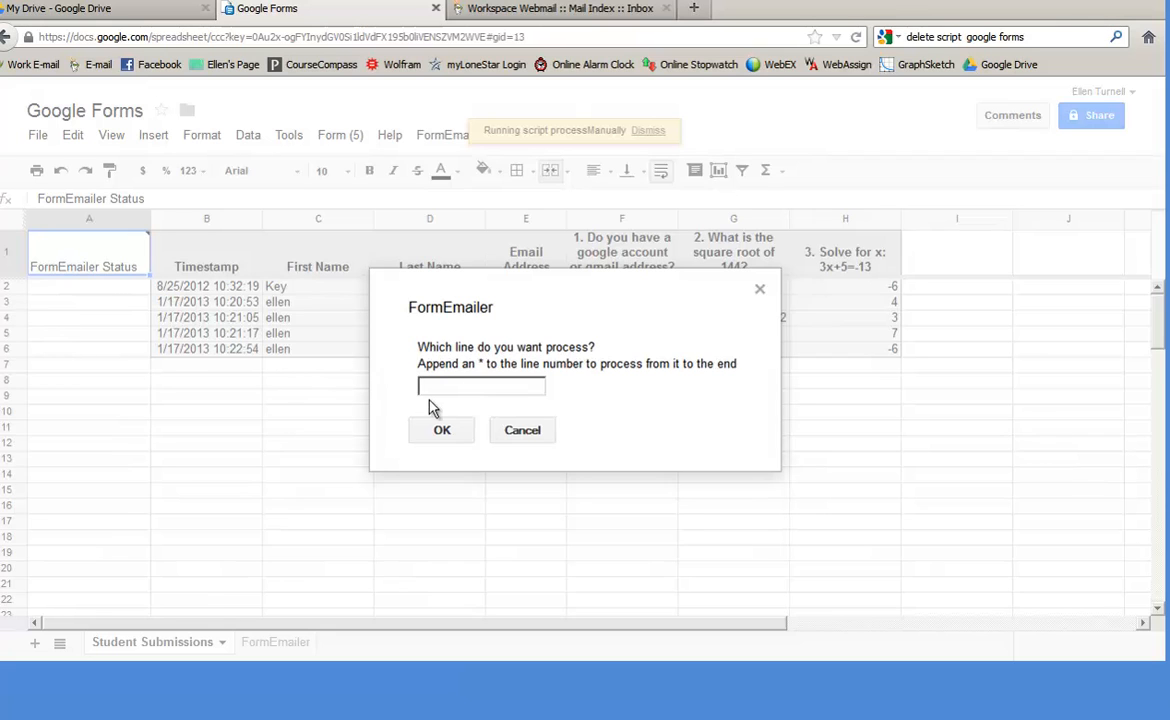
{"action": "type", "text": "2"}
{"action": "left_click", "coordinate": [442, 430]}
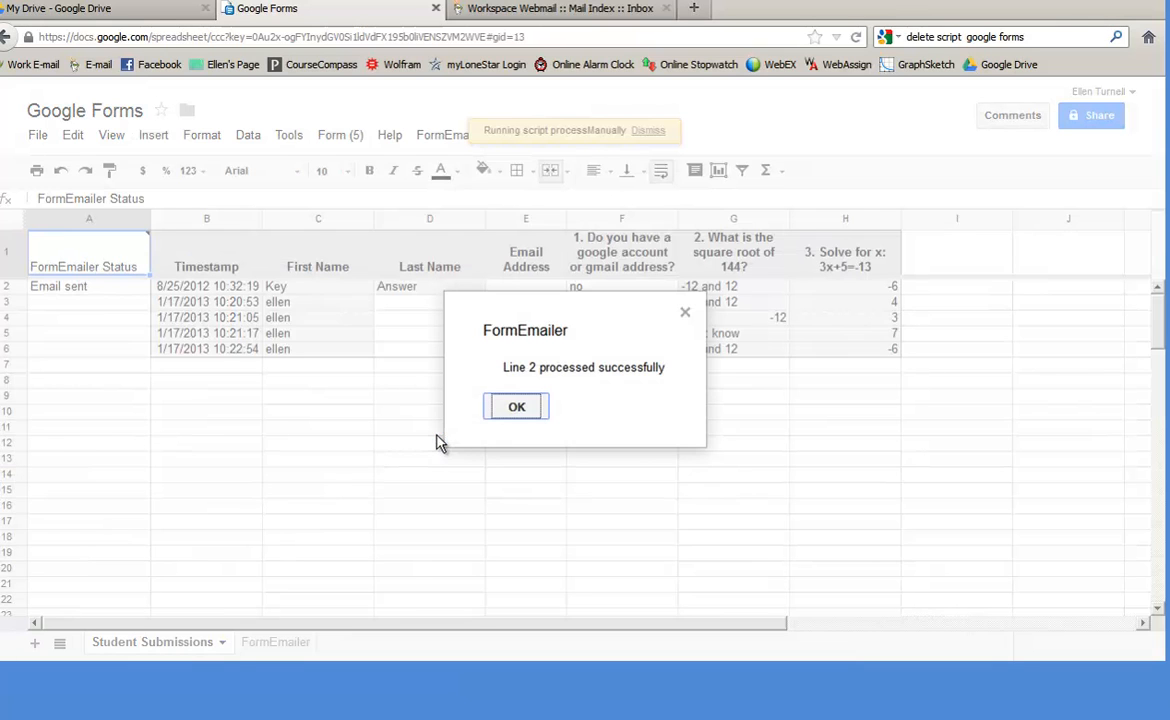
{"action": "left_click", "coordinate": [514, 409]}
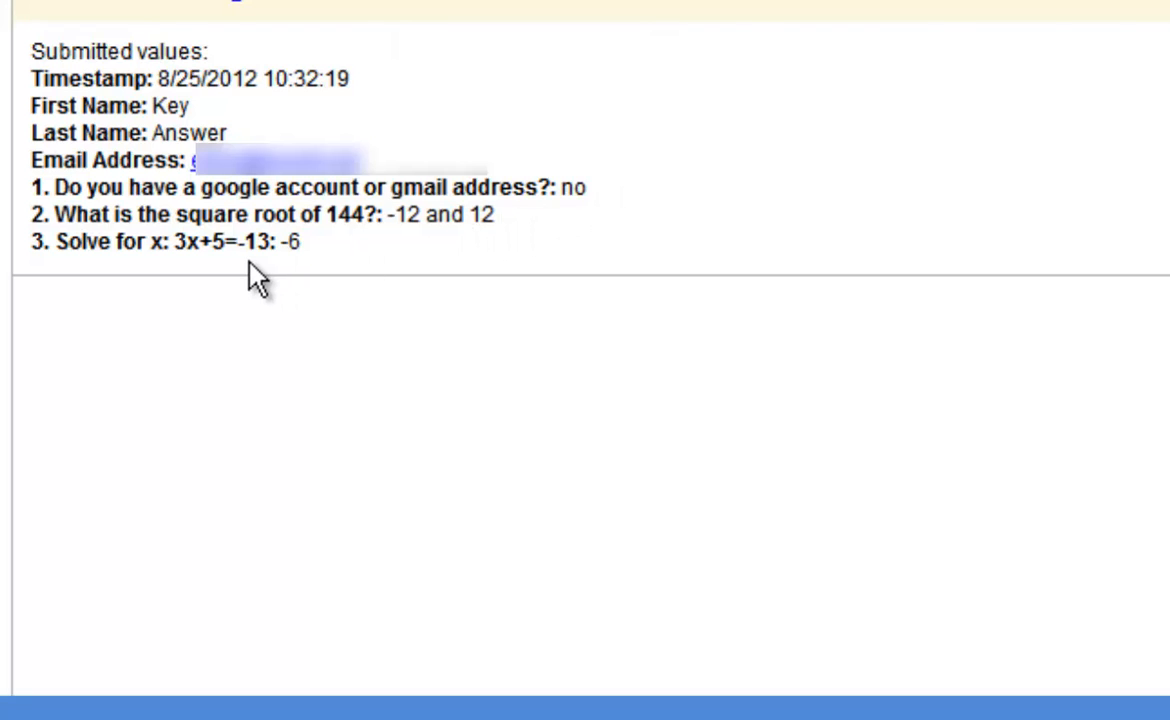
- Go back from Webmail to the Google Sheets browser tab
{"action": "left_click", "coordinate": [290, 42]}
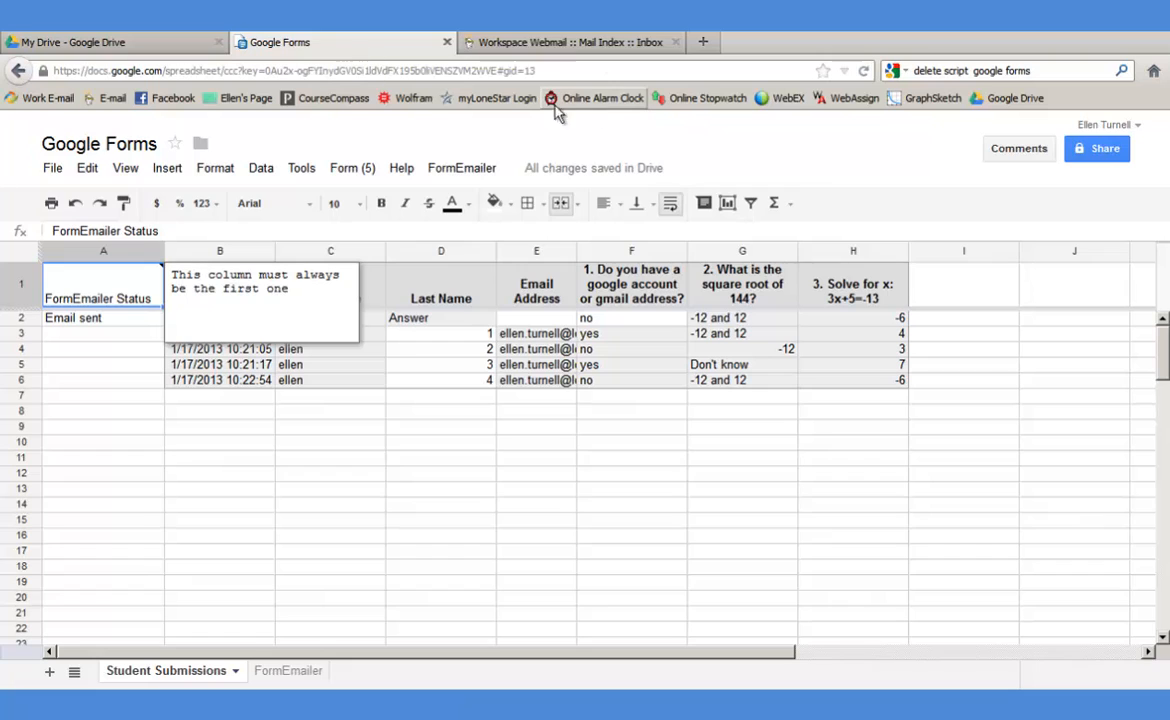
- In FormEmailer Settings, turn off html and delete the old email body
{"action": "left_click", "coordinate": [462, 168]}
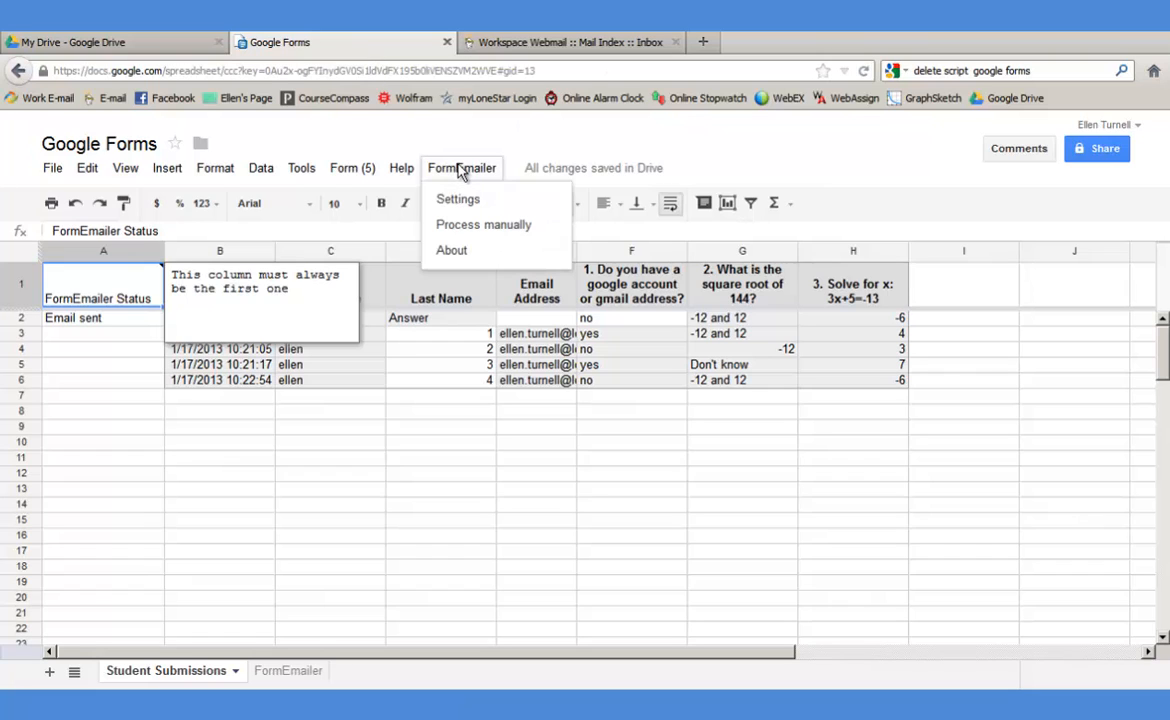
{"action": "left_click", "coordinate": [459, 207]}
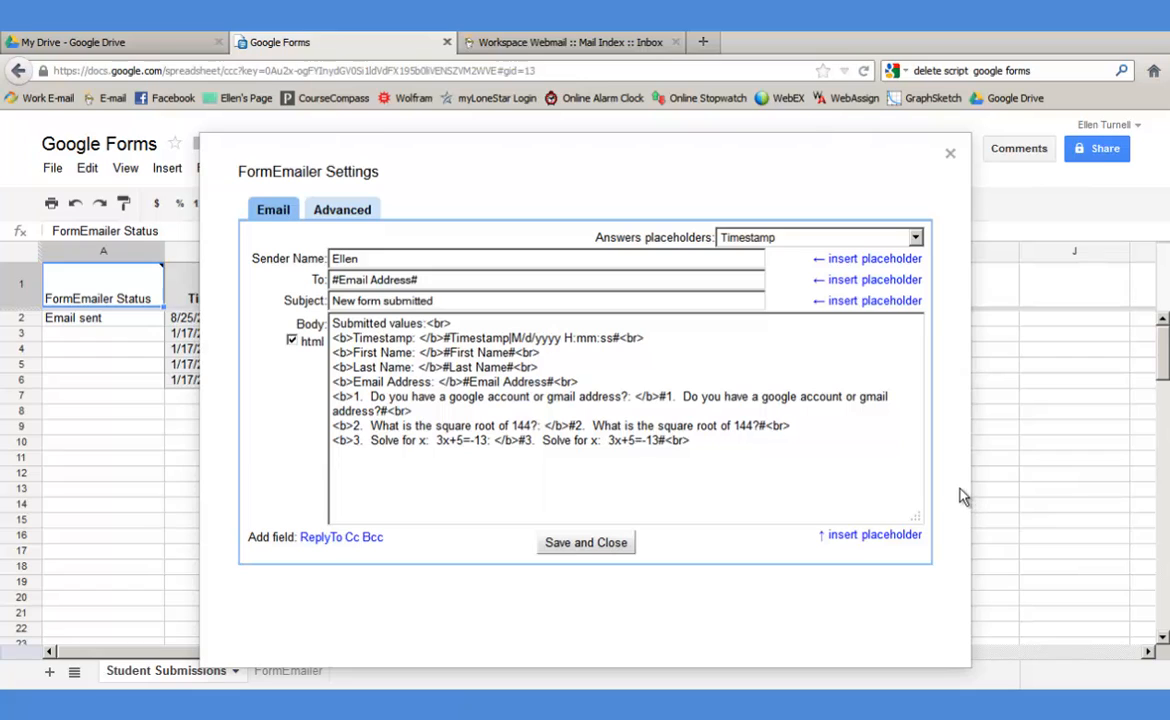
{"action": "left_click", "coordinate": [292, 342]}
{"action": "left_click_drag", "start_coordinate": [700, 443], "coordinate": [296, 289]}
{"action": "key", "text": "Delete"}
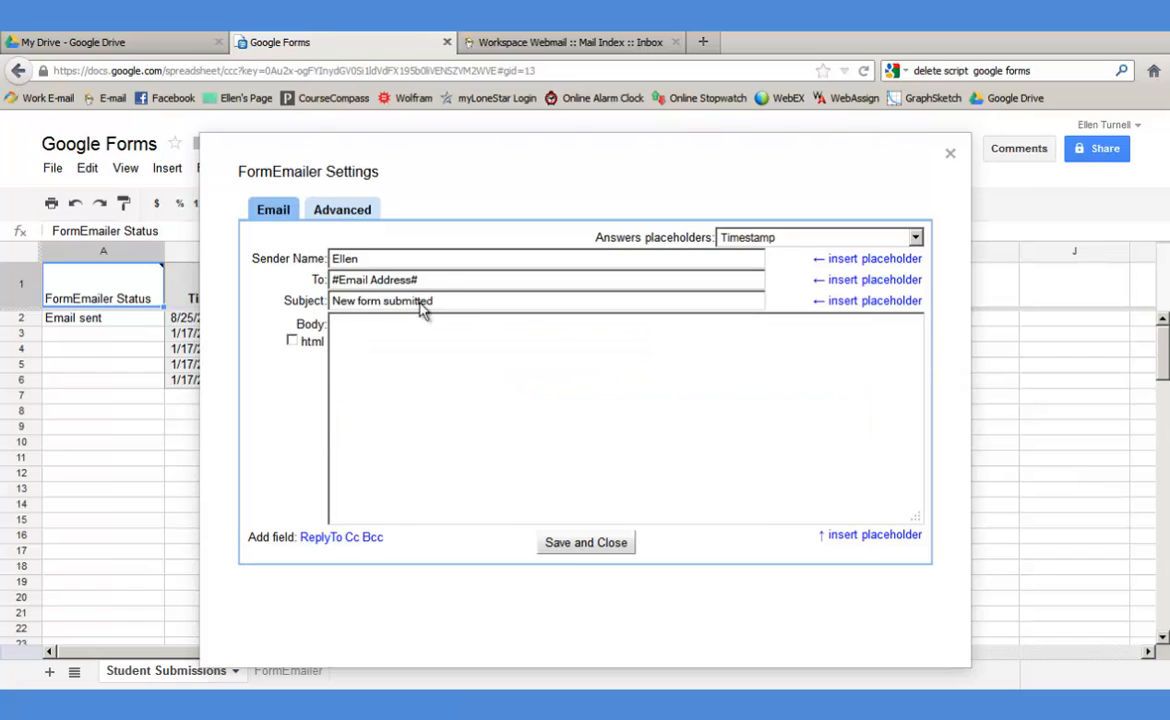
- Change the subject to 'quiz responses' and start the body with 'Here are your responses: 1.'
{"action": "left_click_drag", "start_coordinate": [432, 302], "coordinate": [290, 288]}
{"action": "type", "text": "quiz responses"}
{"action": "left_click", "coordinate": [347, 329]}
{"action": "type", "text": "Here are your"}
{"action": "type", "text": " responses:  "}
{"action": "type", "text": "1."}
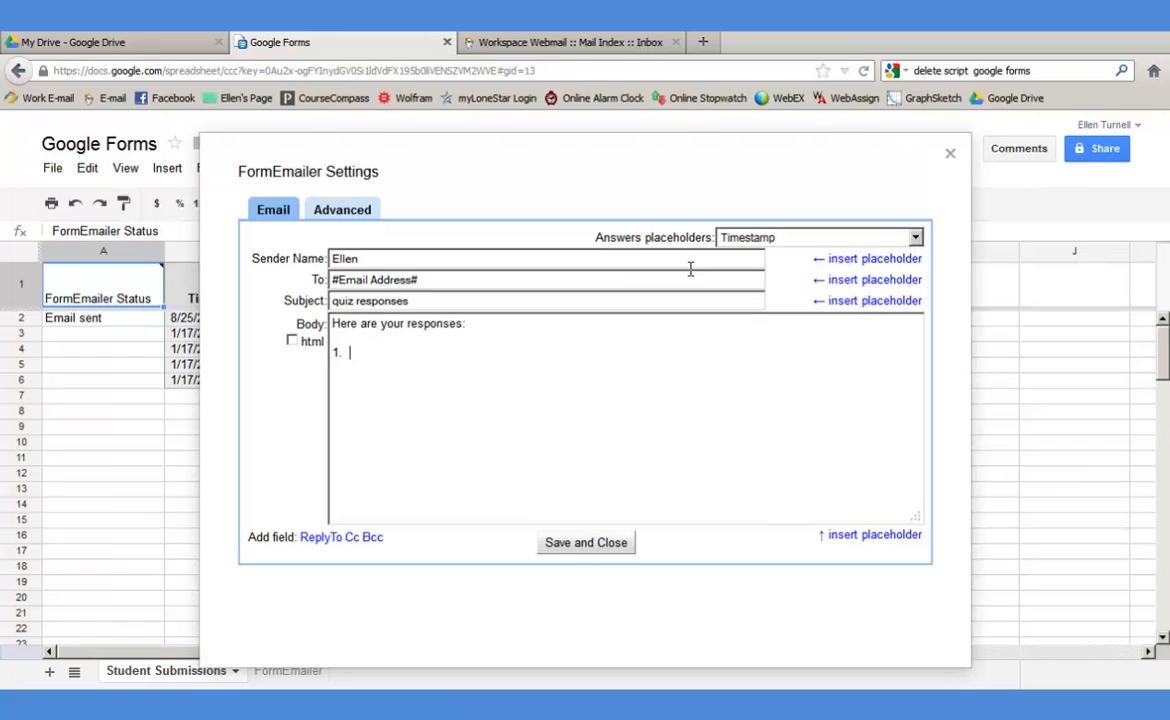
- Insert the first quiz question's answer placeholder #1.# after '1.' in the body
{"action": "left_click", "coordinate": [915, 240]}
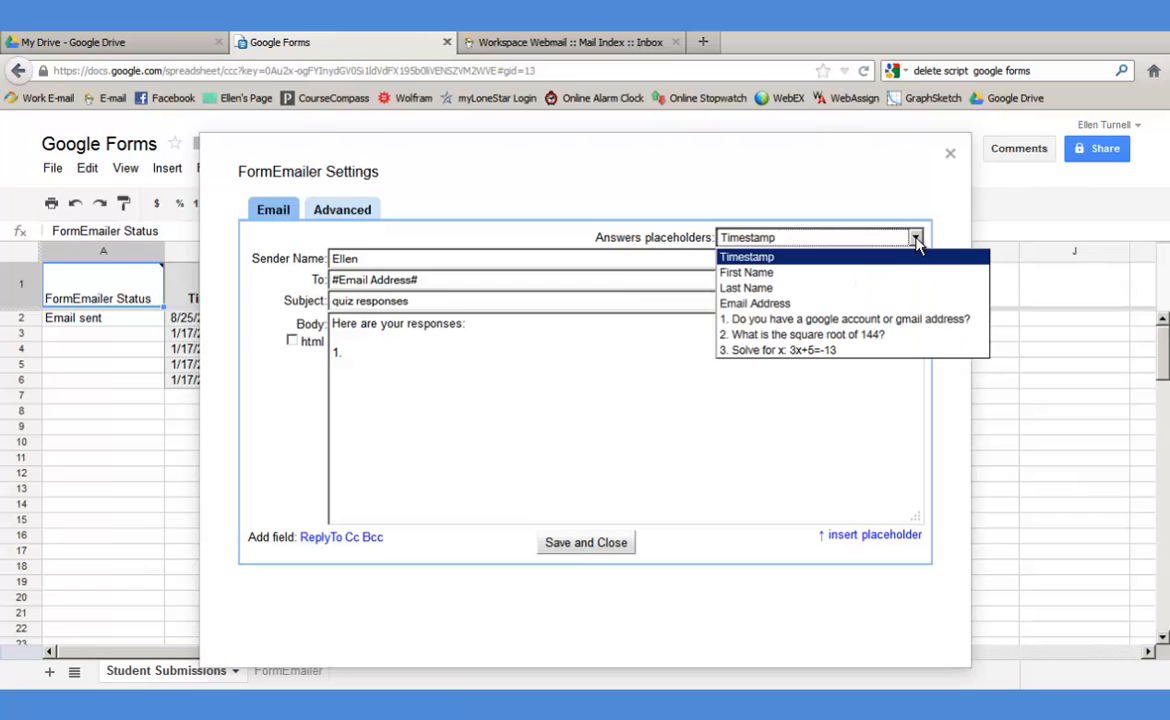
{"action": "left_click", "coordinate": [851, 320]}
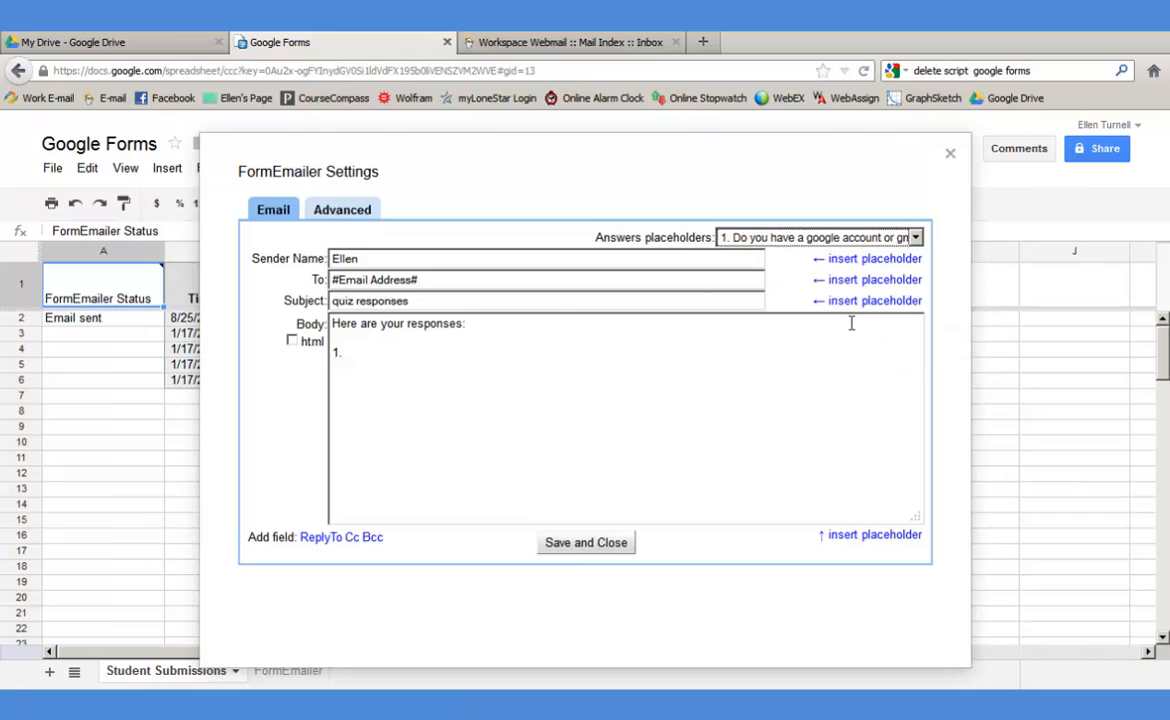
{"action": "left_click", "coordinate": [862, 537]}
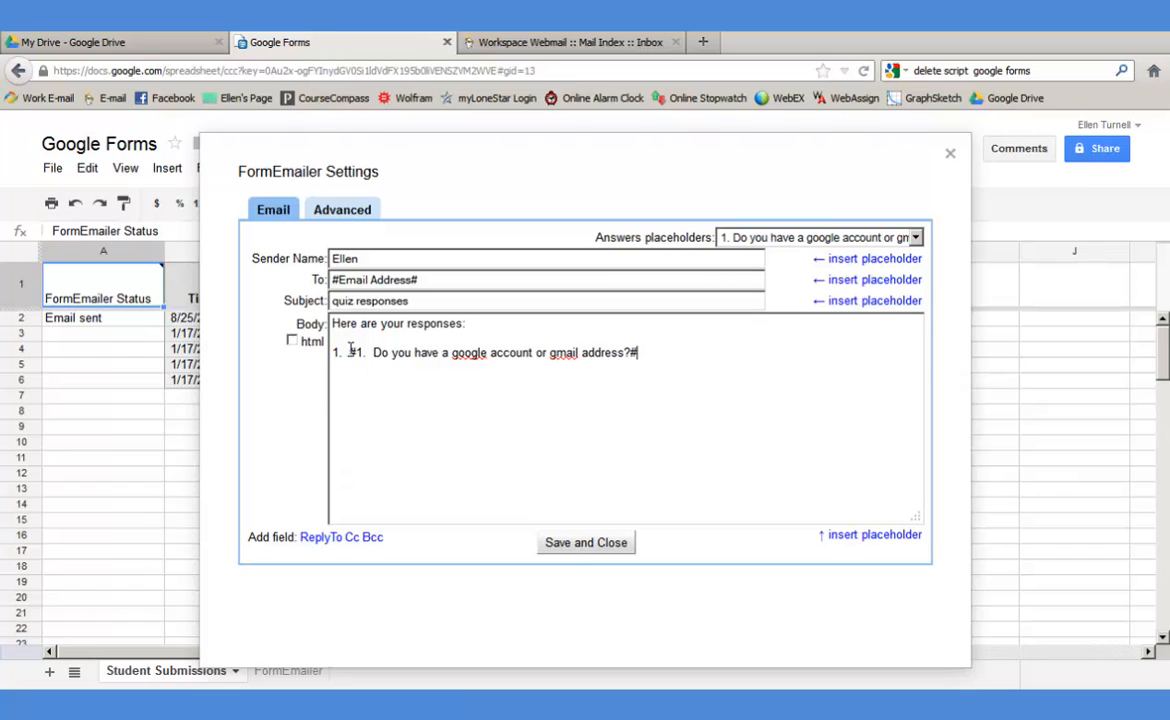
{"action": "left_click_drag", "start_coordinate": [357, 353], "coordinate": [350, 353]}
{"action": "left_click_drag", "start_coordinate": [638, 353], "coordinate": [630, 353]}
{"action": "left_click", "coordinate": [649, 352]}
- Add placeholders #2.# and #3.# for the other two questions, then 'thanks for participating'
{"action": "key", "text": "Return"}
{"action": "type", "text": "2."}
{"action": "left_click", "coordinate": [913, 237]}
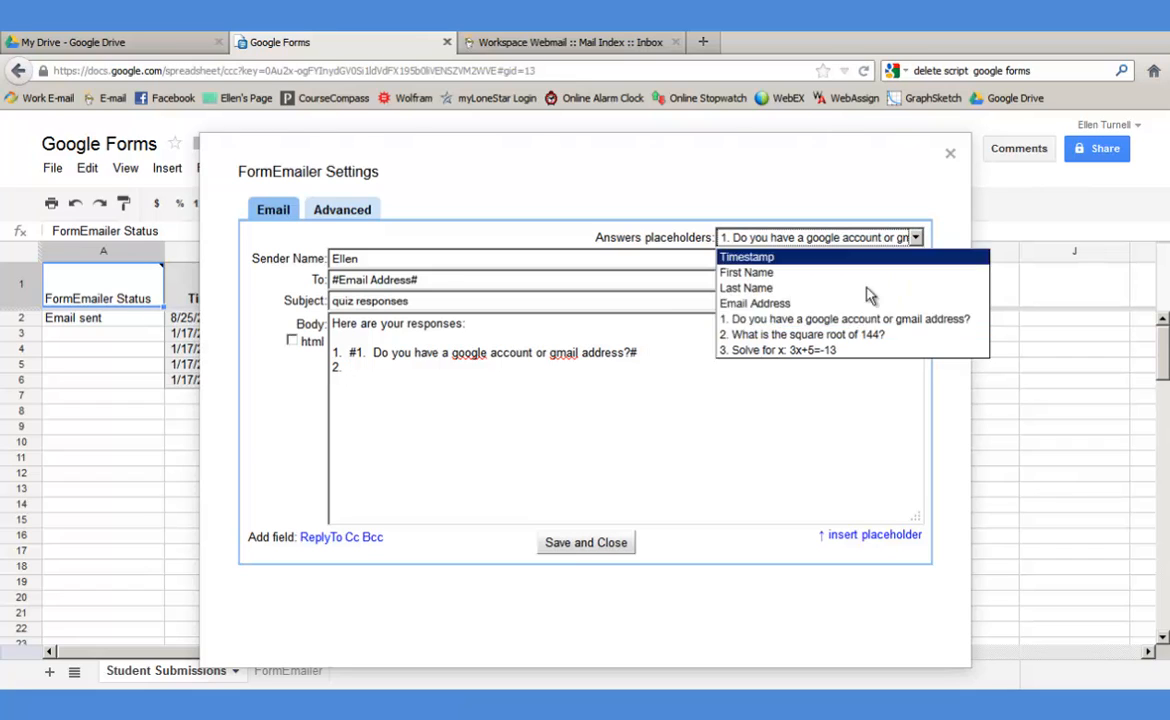
{"action": "left_click", "coordinate": [837, 340]}
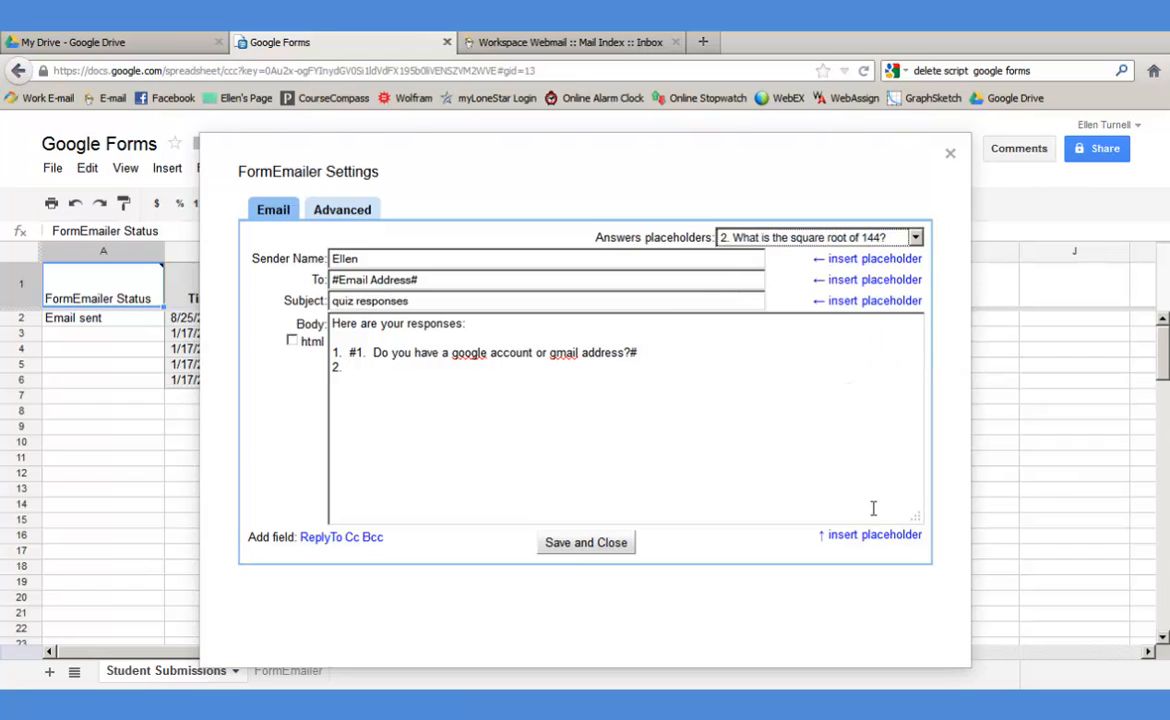
{"action": "left_click", "coordinate": [893, 535]}
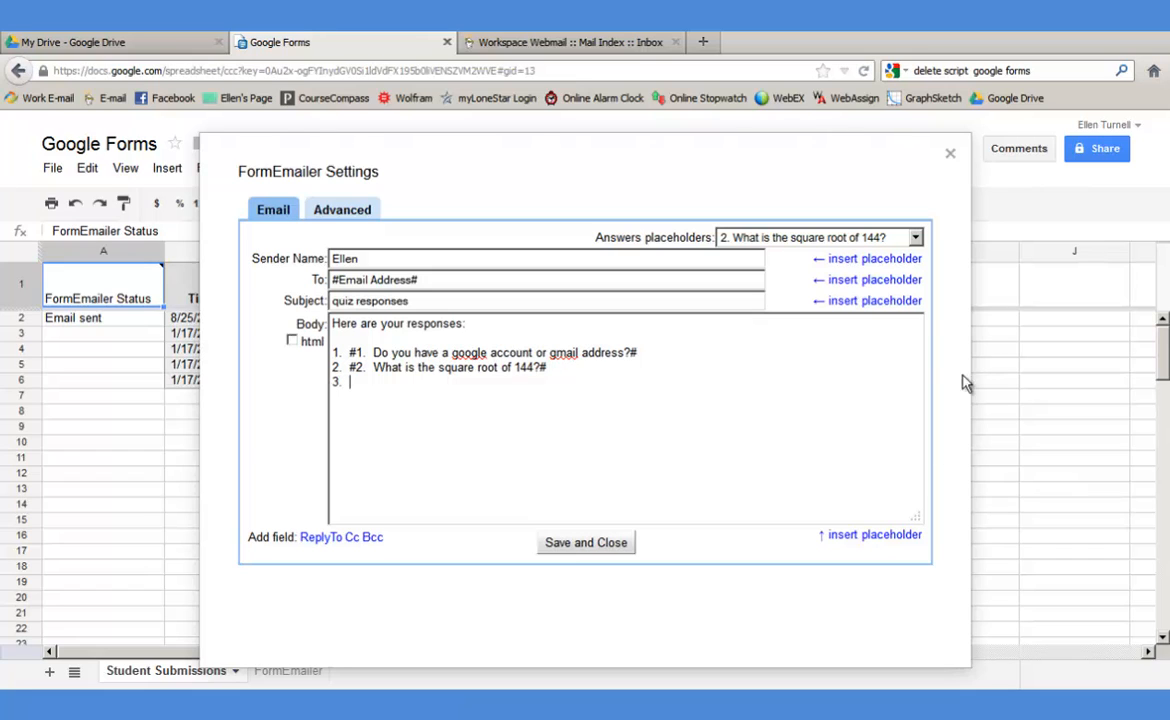
{"action": "left_click", "coordinate": [914, 237]}
{"action": "left_click", "coordinate": [795, 350]}
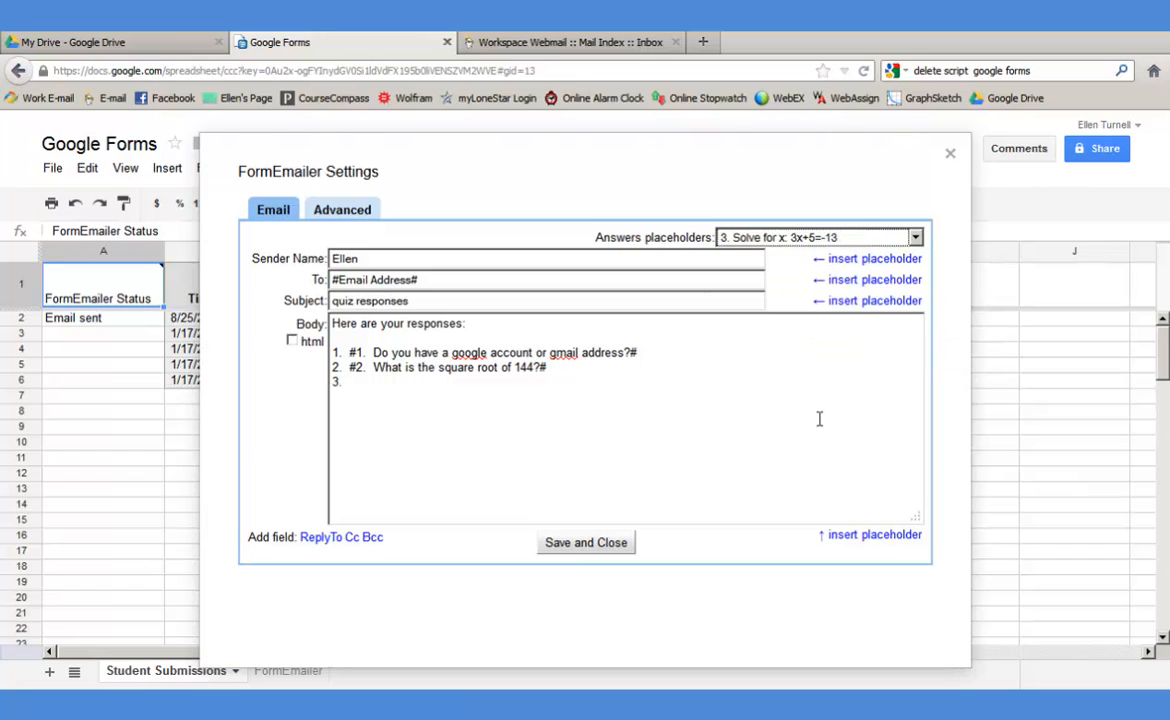
{"action": "left_click", "coordinate": [838, 535]}
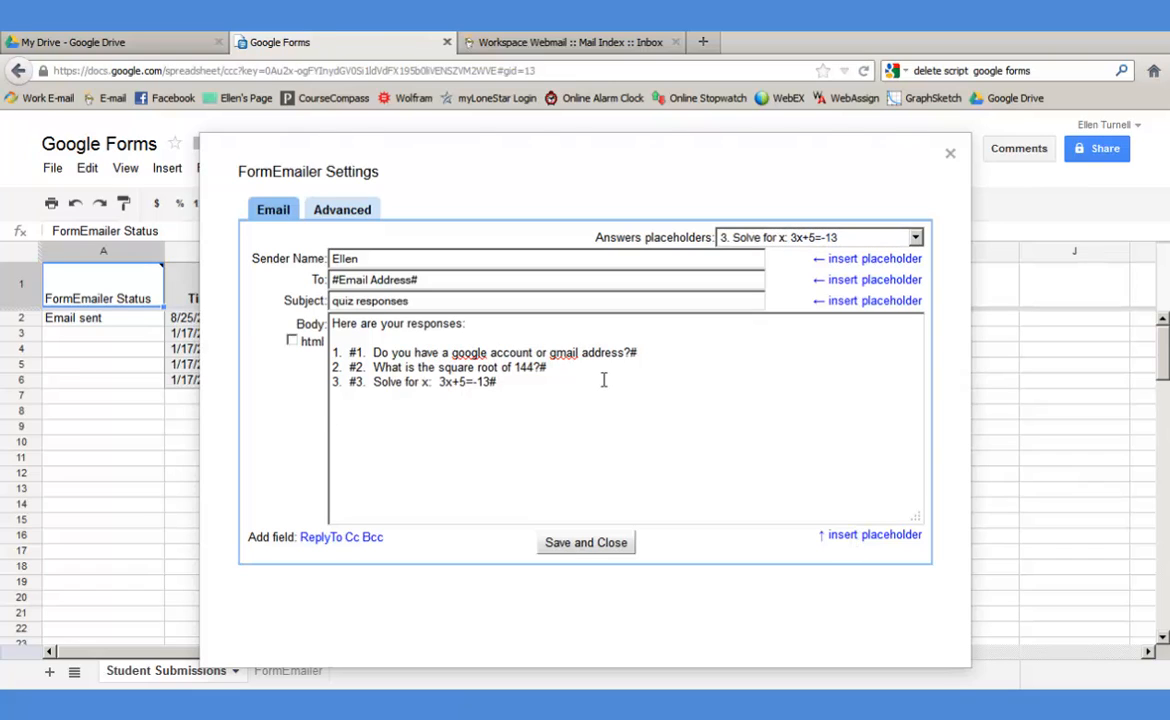
{"action": "type", "text": "thanks for participating"}
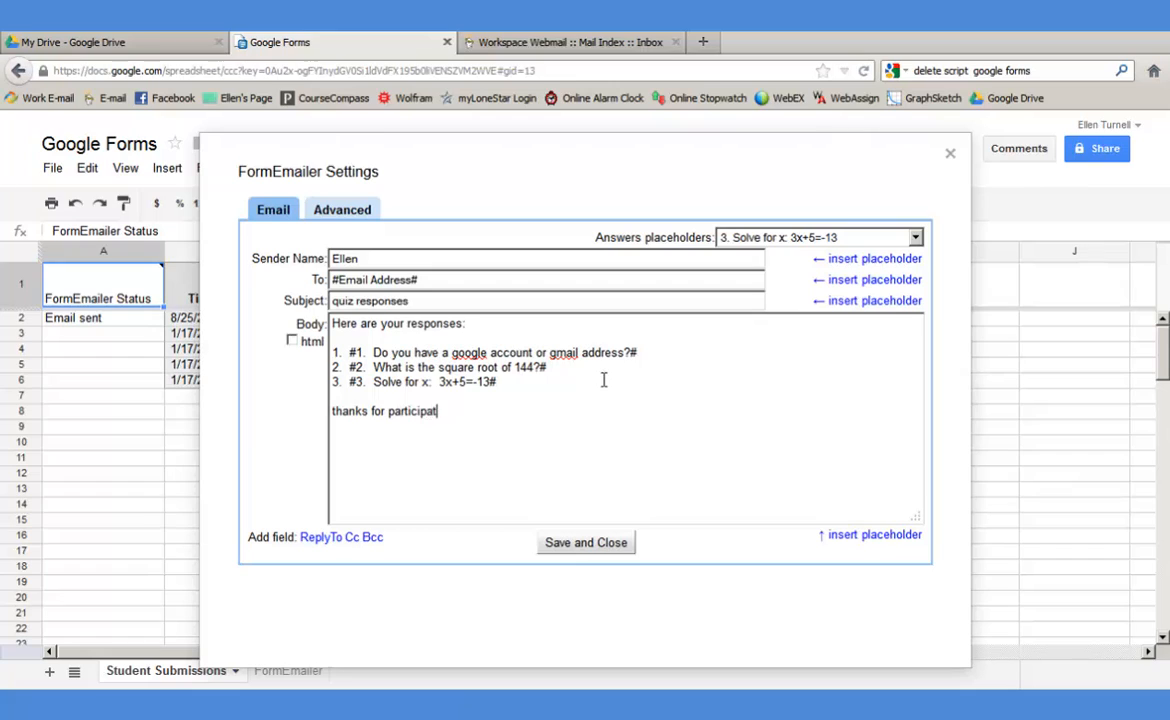
- Add a Reply To field with the sender's email address and save the settings
{"action": "left_click", "coordinate": [311, 537]}
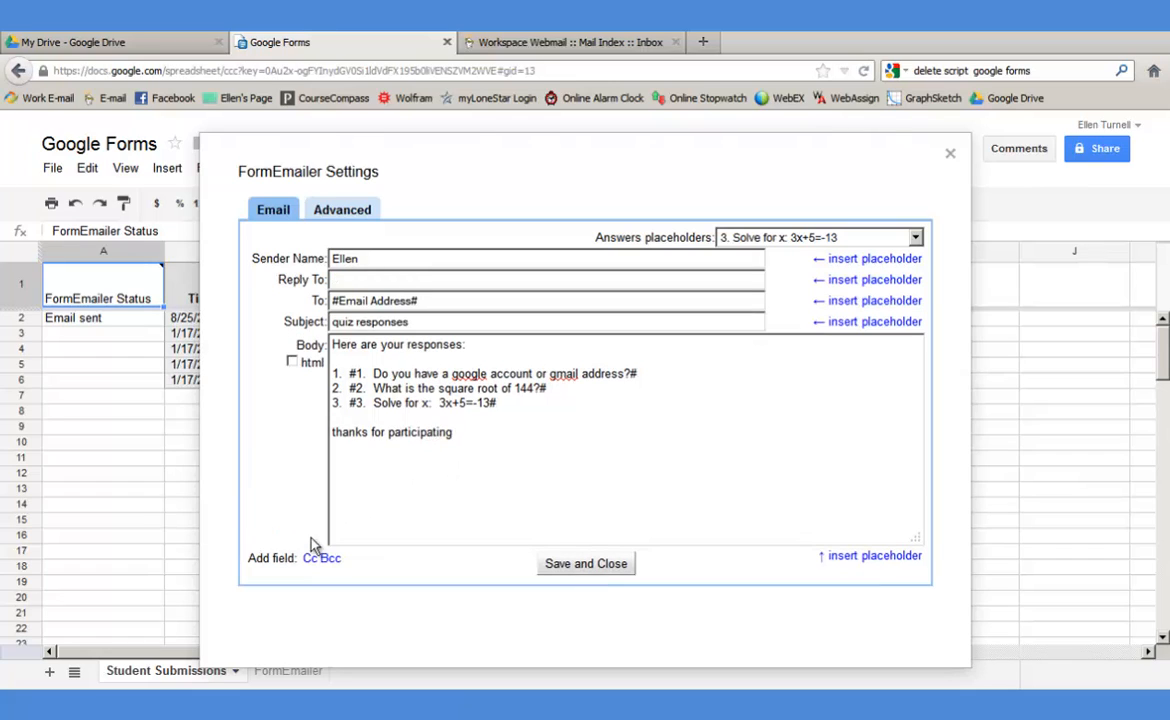
{"action": "left_click", "coordinate": [362, 280]}
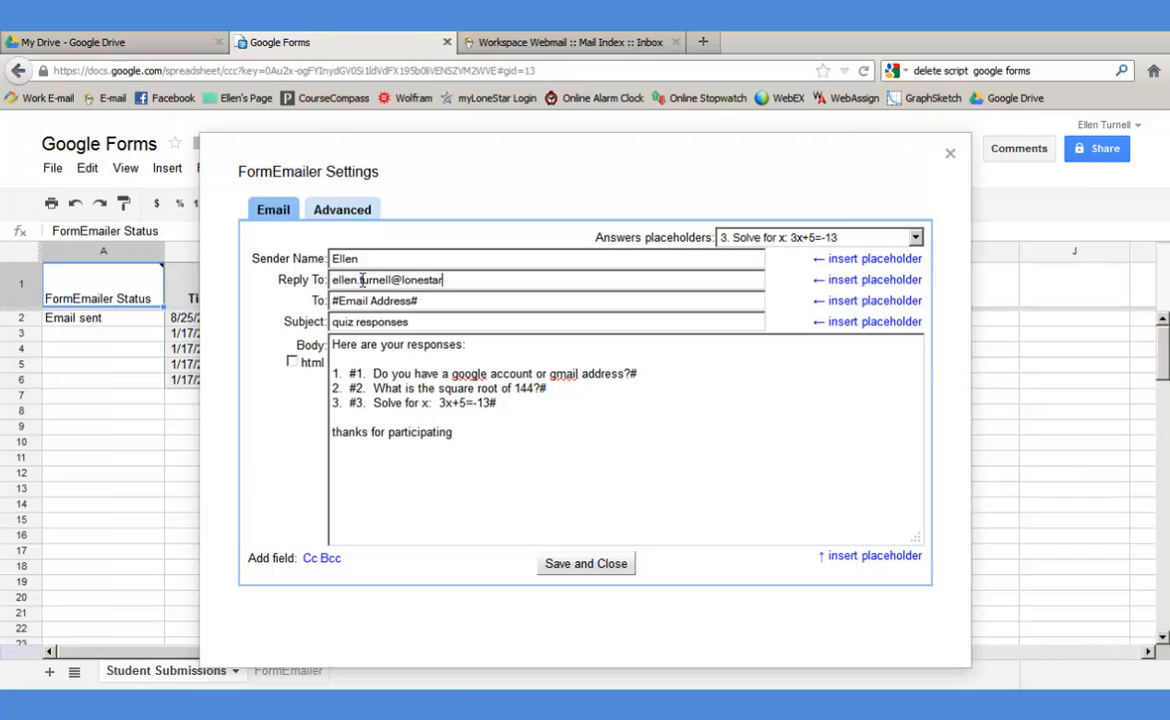
{"action": "left_click", "coordinate": [588, 568]}
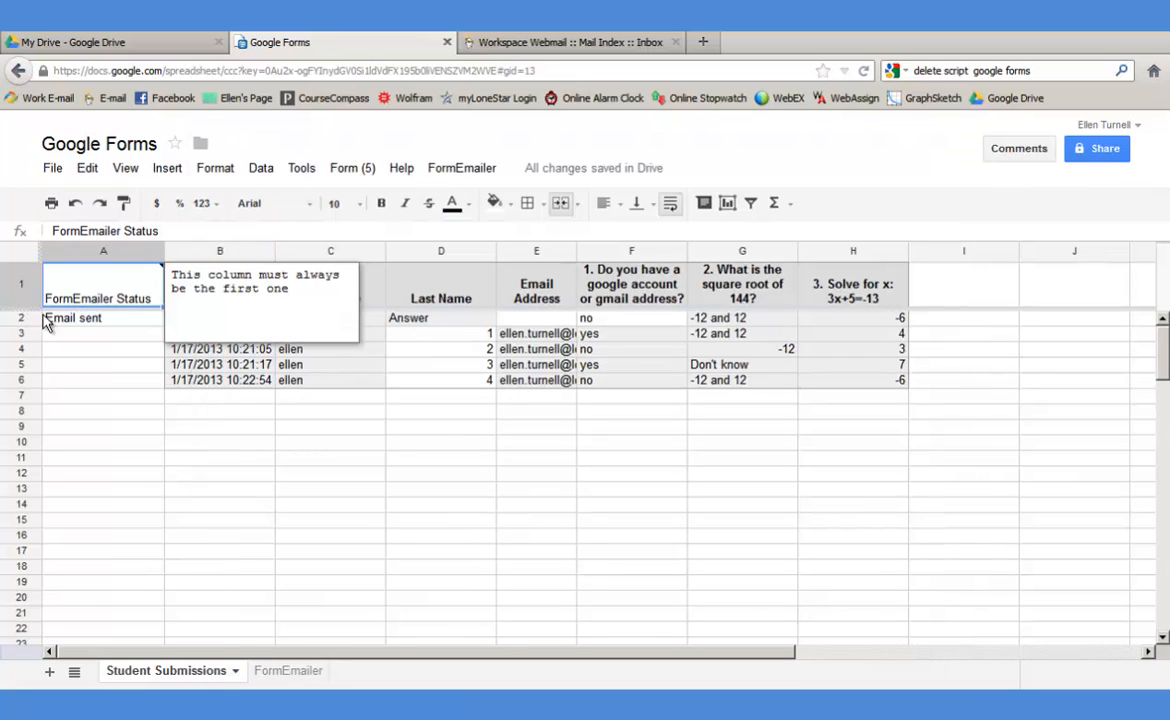
- Reprocess response line 2 to resend its email, then return to the spreadsheet
{"action": "left_click", "coordinate": [460, 168]}
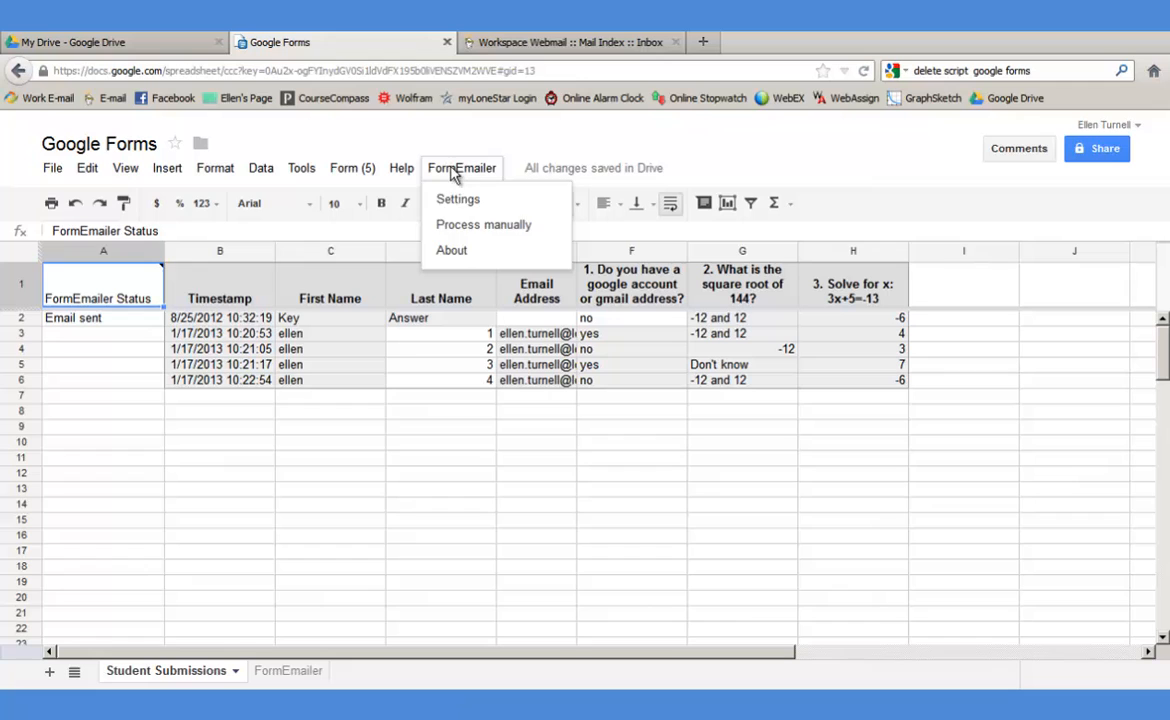
{"action": "left_click", "coordinate": [466, 226]}
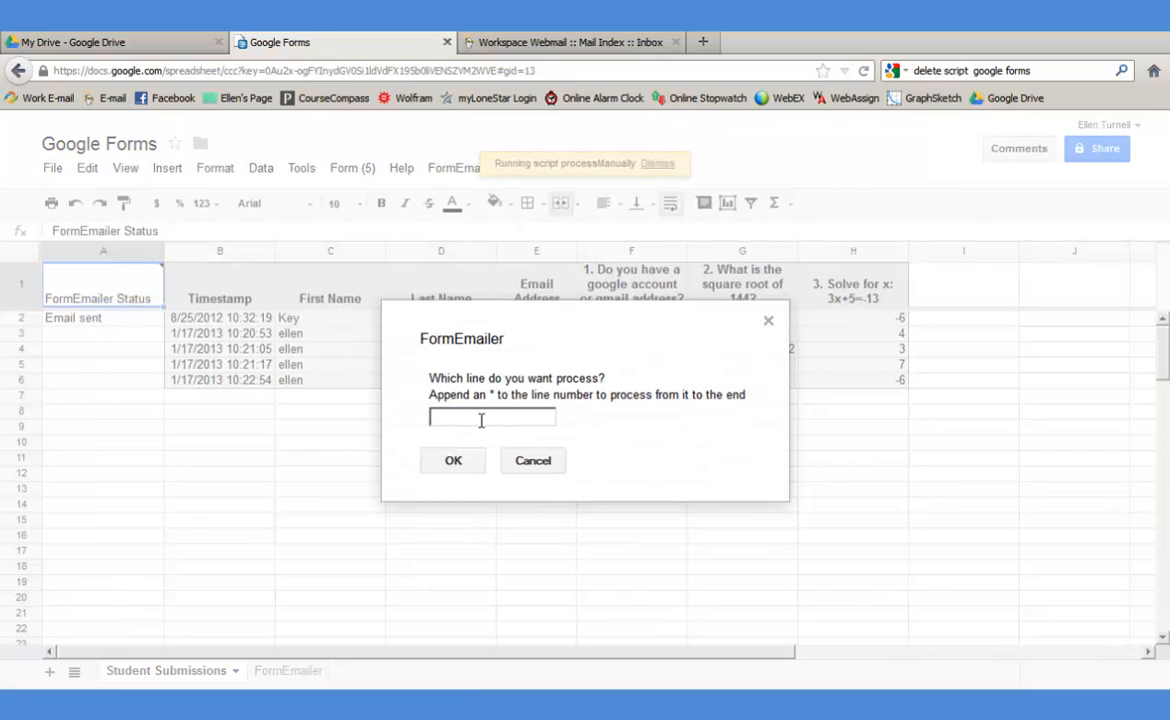
{"action": "type", "text": "2"}
{"action": "left_click", "coordinate": [458, 461]}
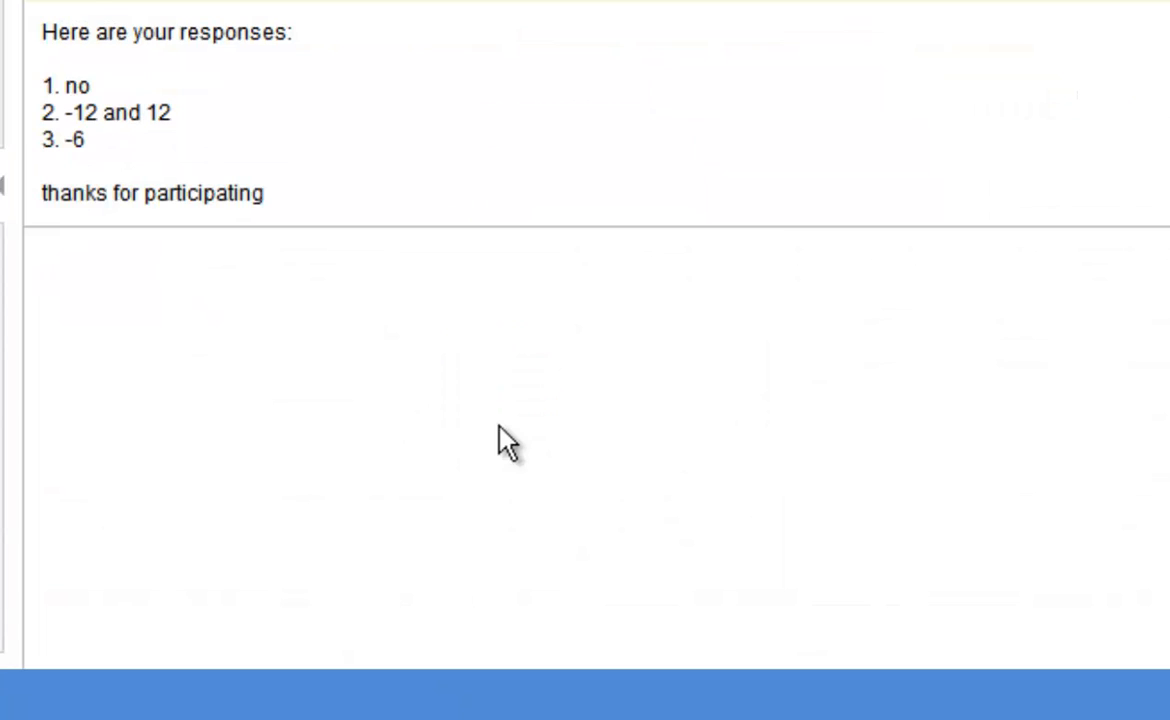
{"action": "left_click", "coordinate": [296, 44]}
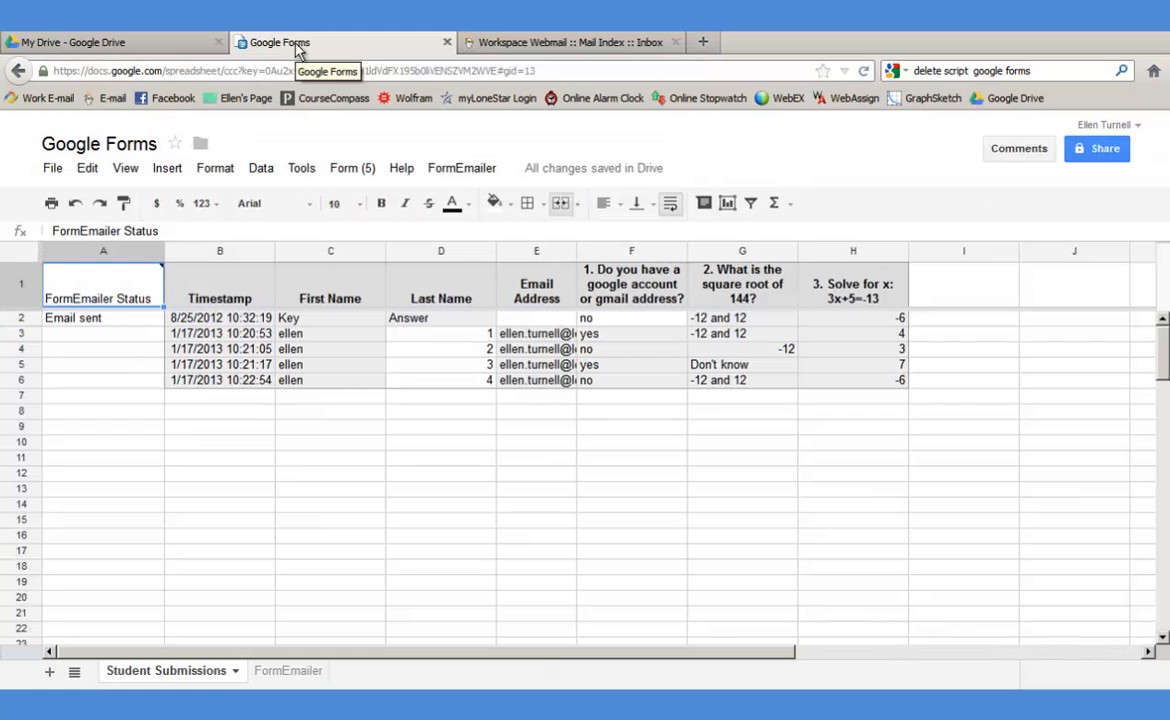
- Process responses manually from line 2* to the end, then dismiss the TypeError banner
{"action": "left_click", "coordinate": [450, 170]}
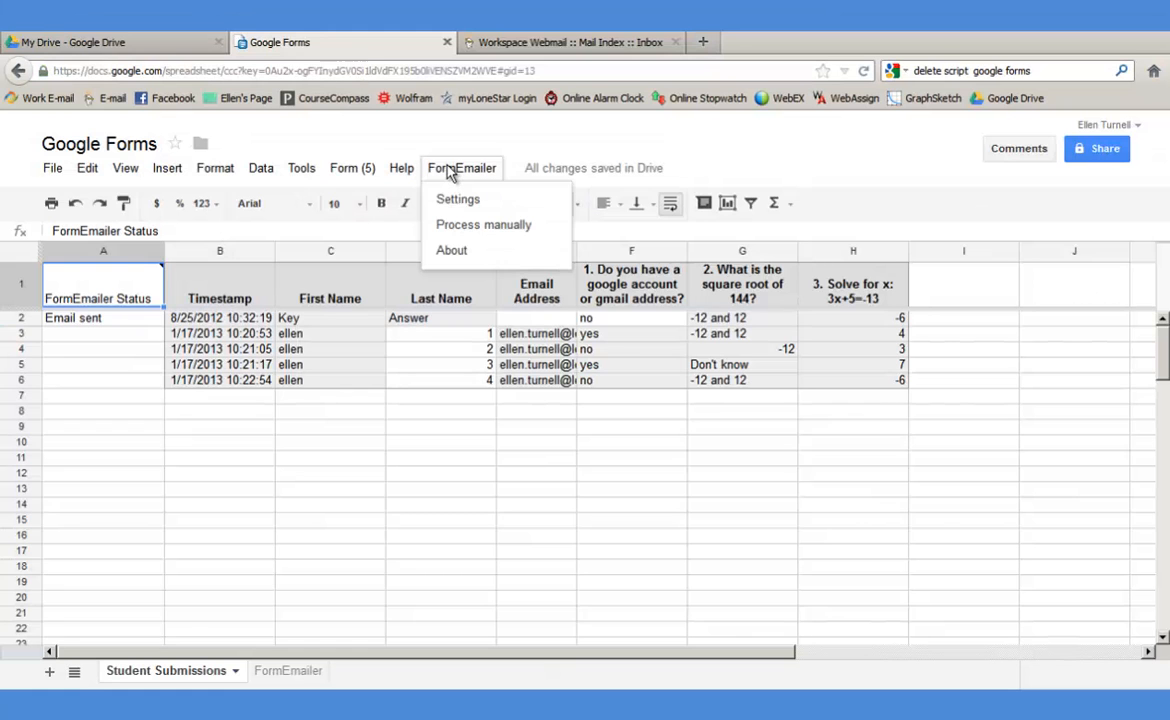
{"action": "left_click", "coordinate": [464, 228]}
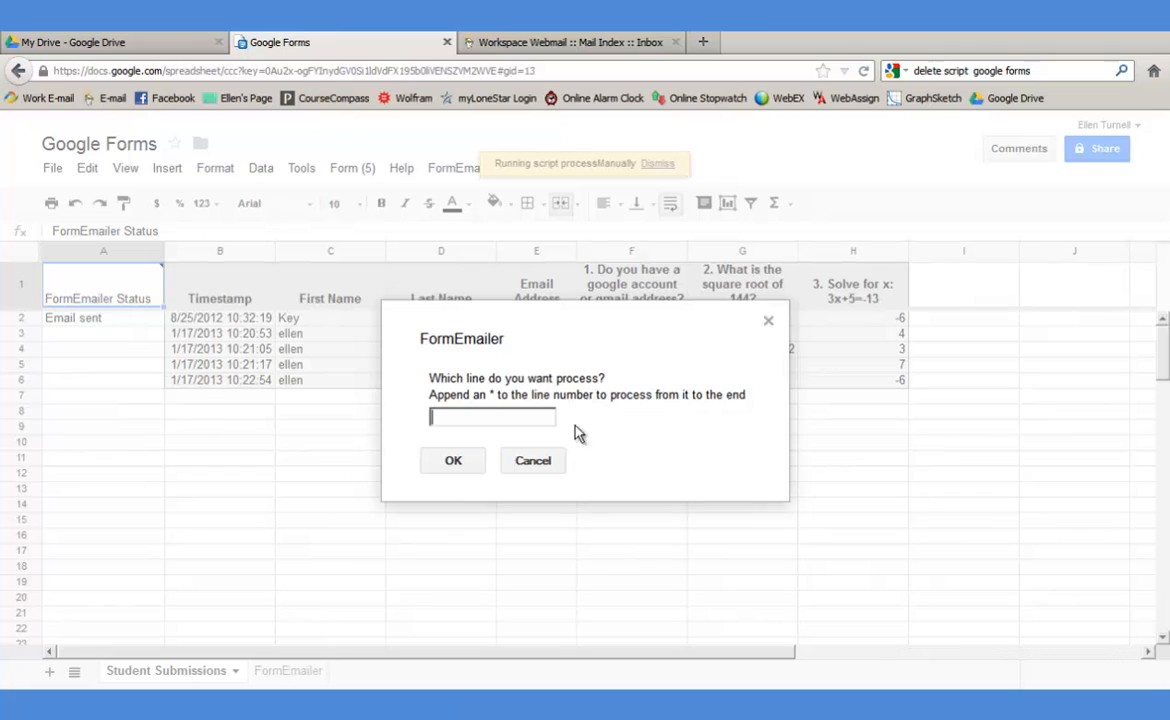
{"action": "type", "text": "2*"}
{"action": "left_click", "coordinate": [452, 461]}
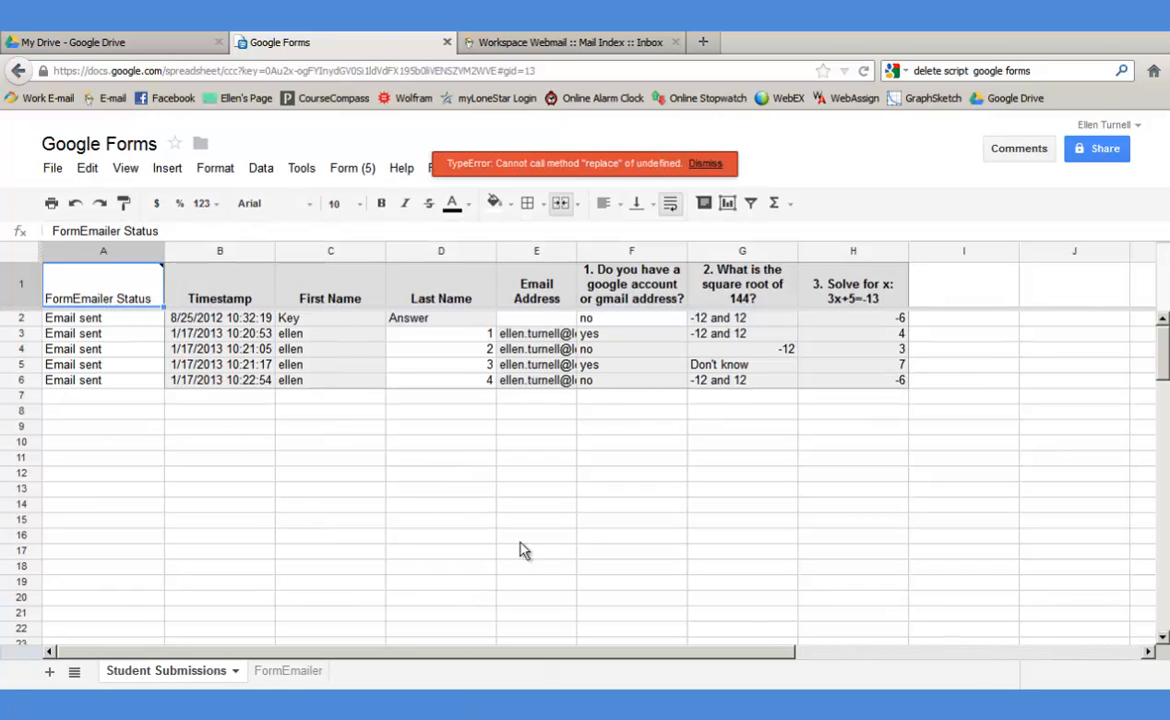
{"action": "left_click", "coordinate": [703, 164]}
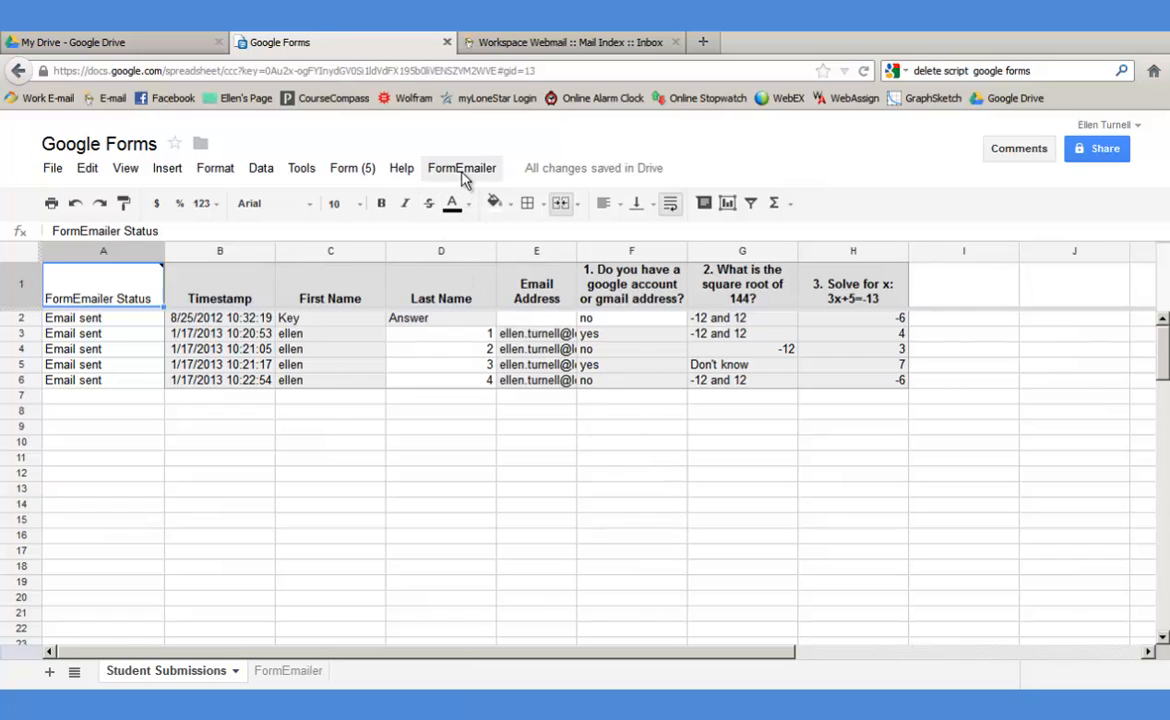
- In the FormEmailer script, add and save a project trigger that fires On form submit
{"action": "left_click", "coordinate": [302, 170]}
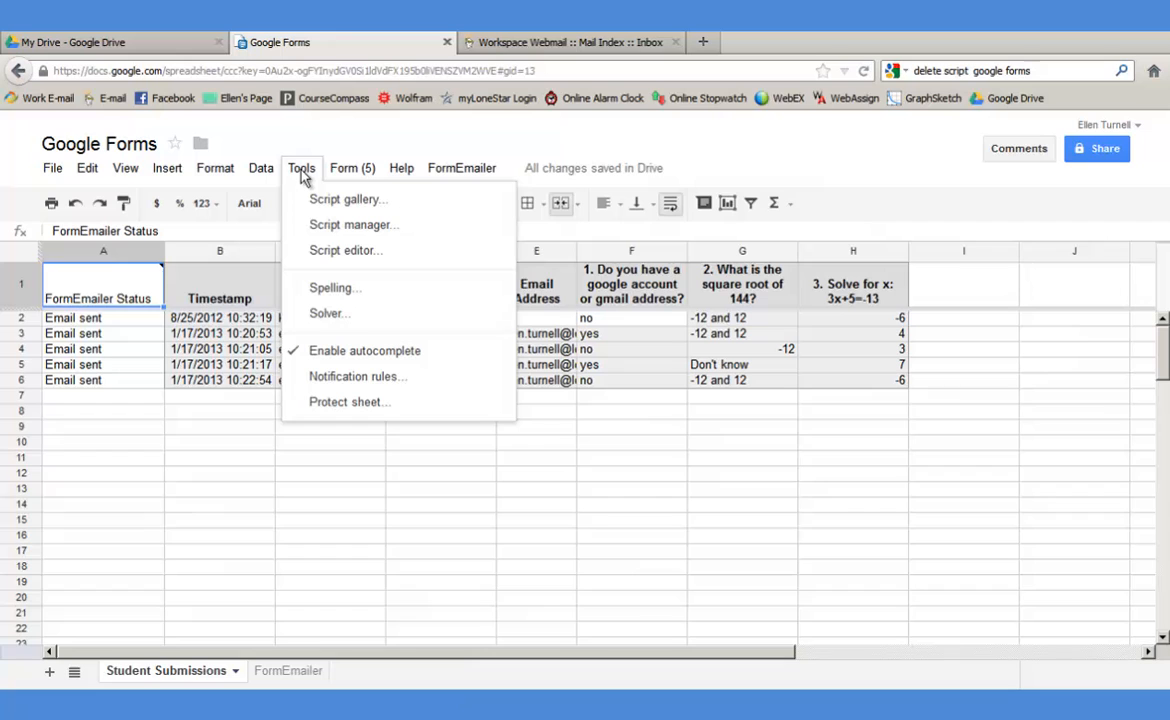
{"action": "left_click", "coordinate": [346, 252]}
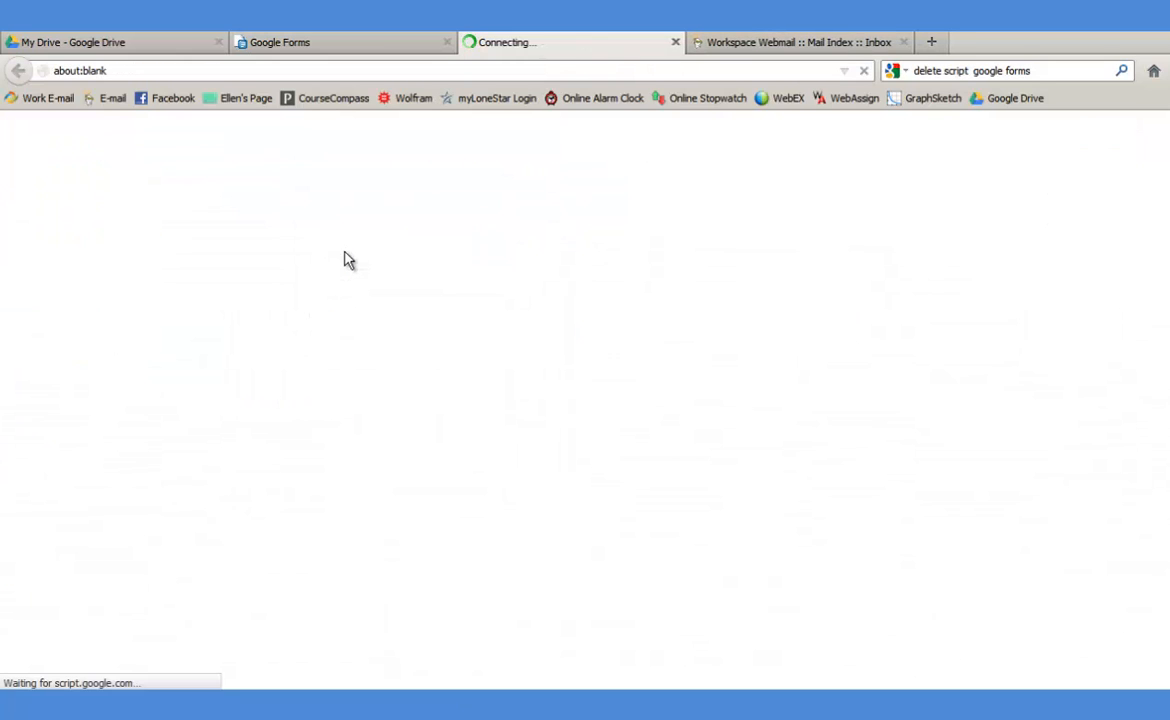
{"action": "left_click", "coordinate": [271, 172]}
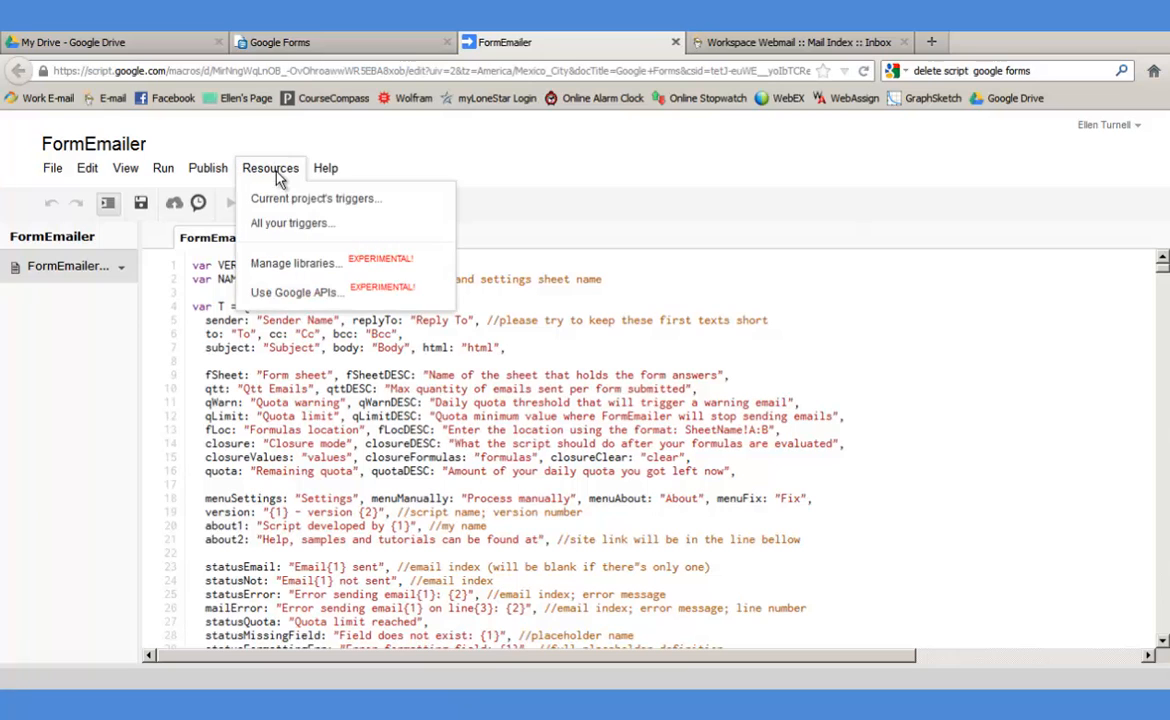
{"action": "left_click", "coordinate": [262, 198]}
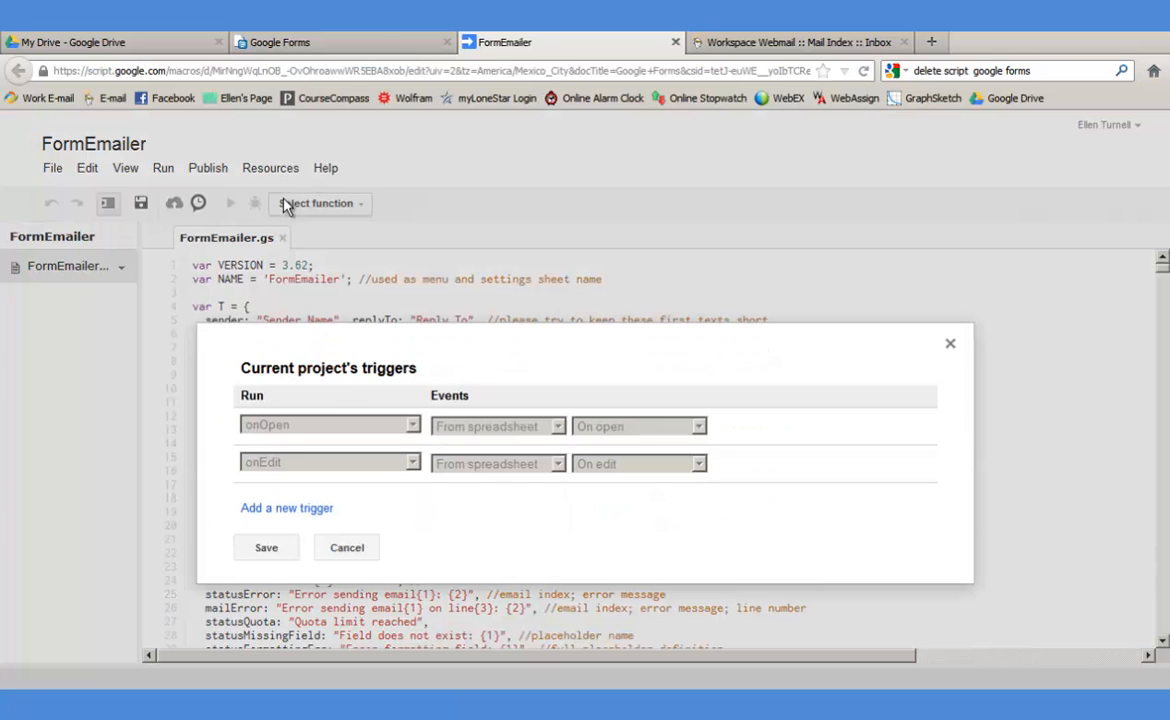
{"action": "left_click", "coordinate": [318, 510]}
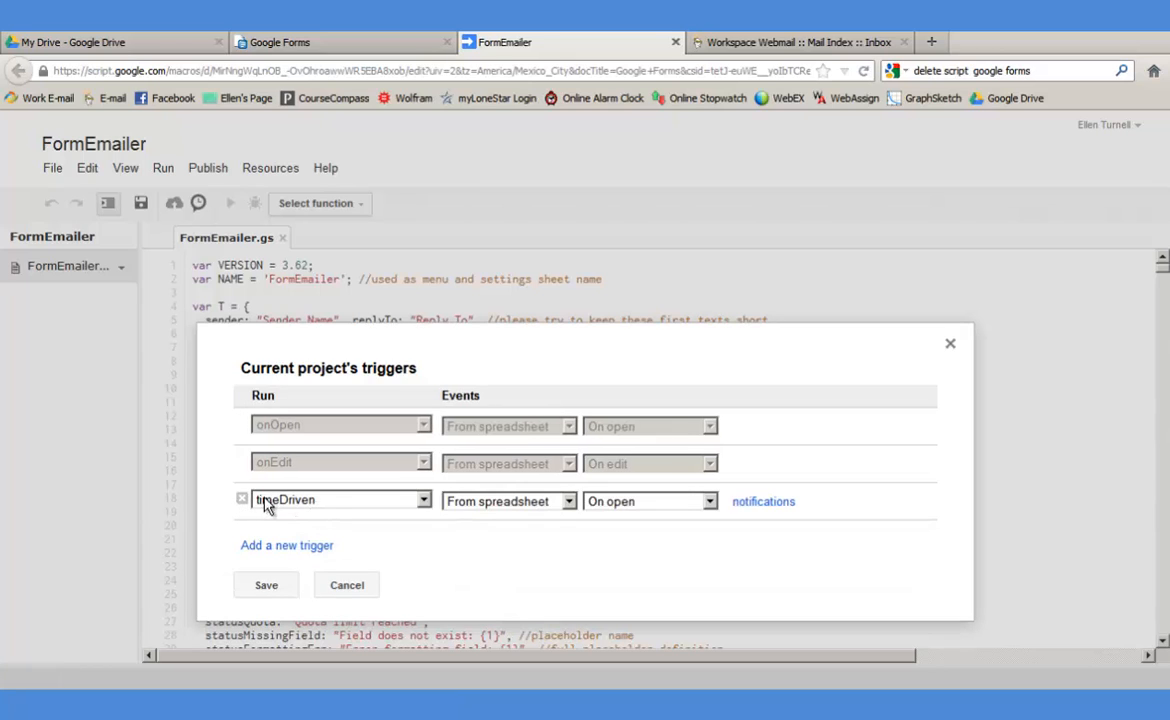
{"action": "left_click", "coordinate": [709, 505]}
{"action": "left_click", "coordinate": [668, 550]}
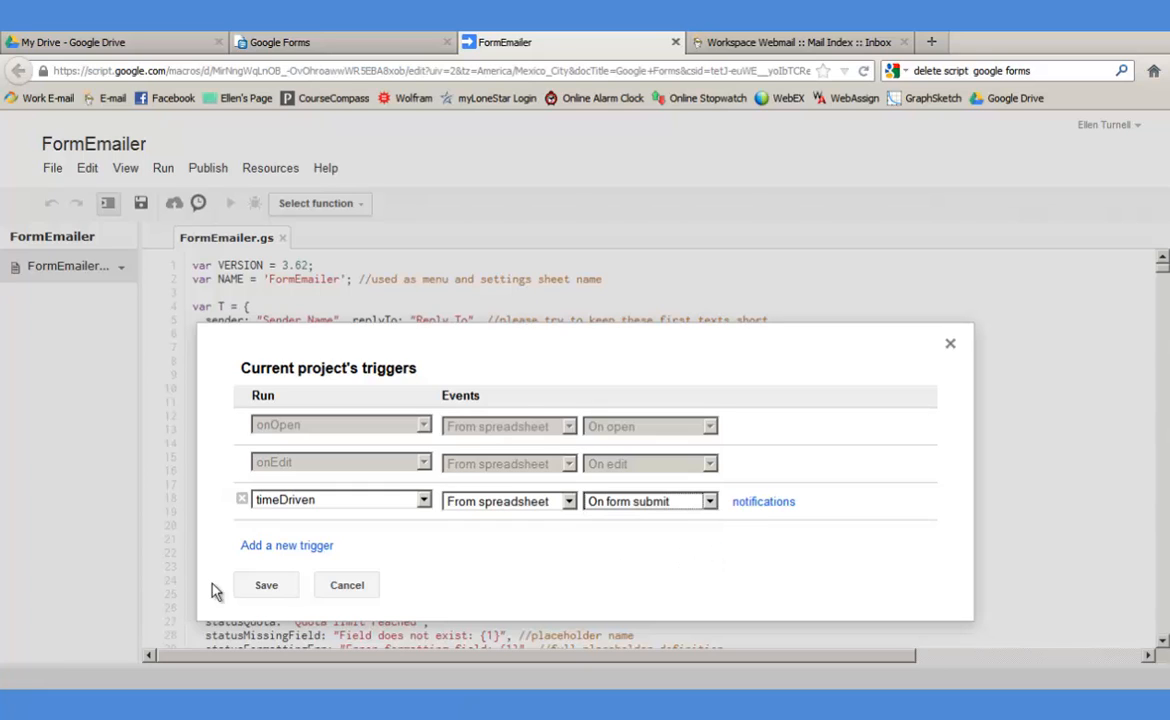
{"action": "left_click", "coordinate": [266, 588]}
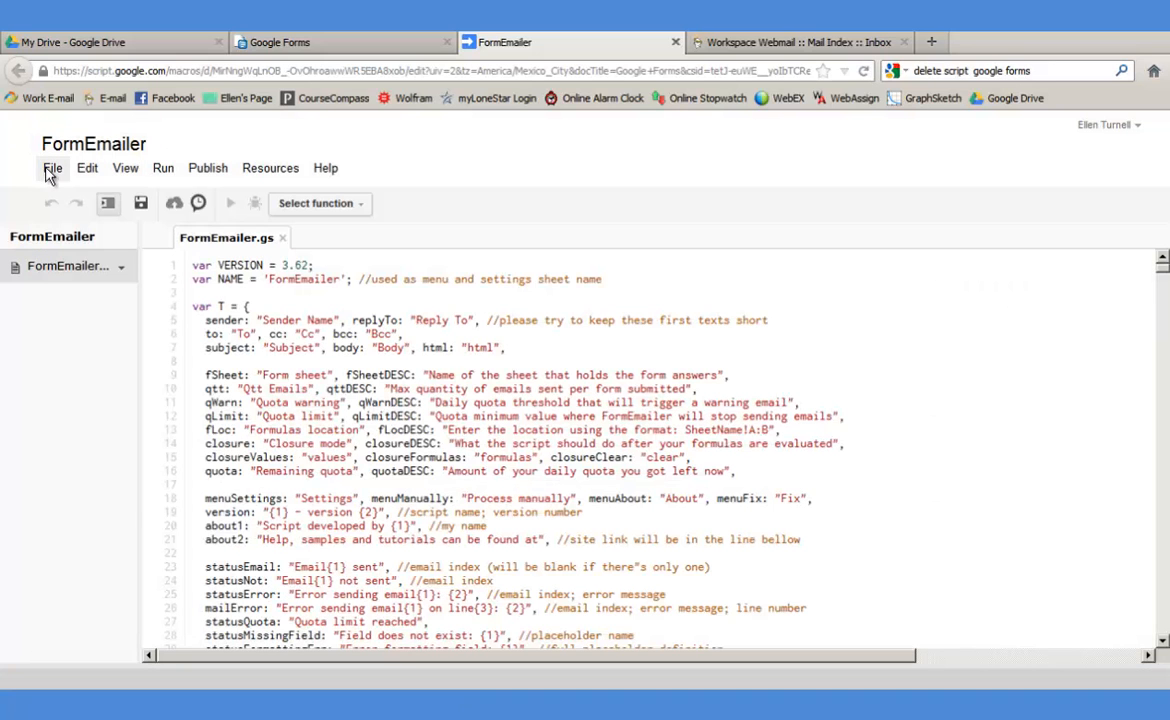
- Save the script project and close the editor to return to the spreadsheet
{"action": "left_click", "coordinate": [50, 172]}
{"action": "left_click", "coordinate": [72, 374]}
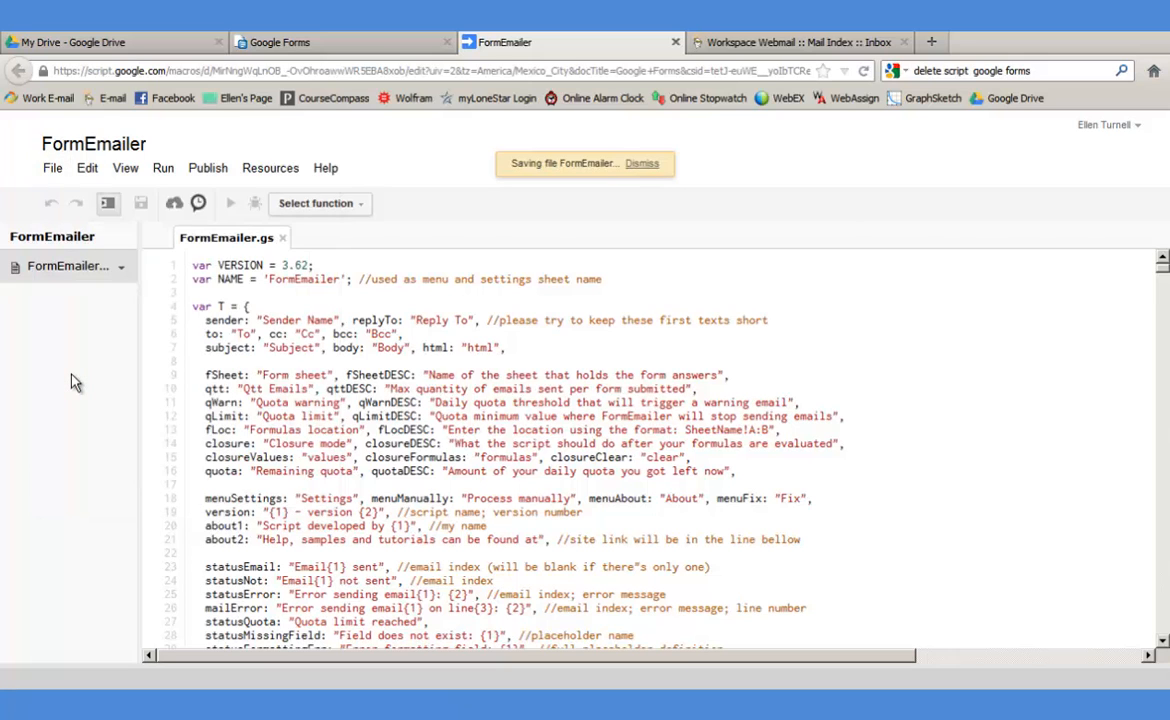
{"action": "left_click", "coordinate": [675, 42]}
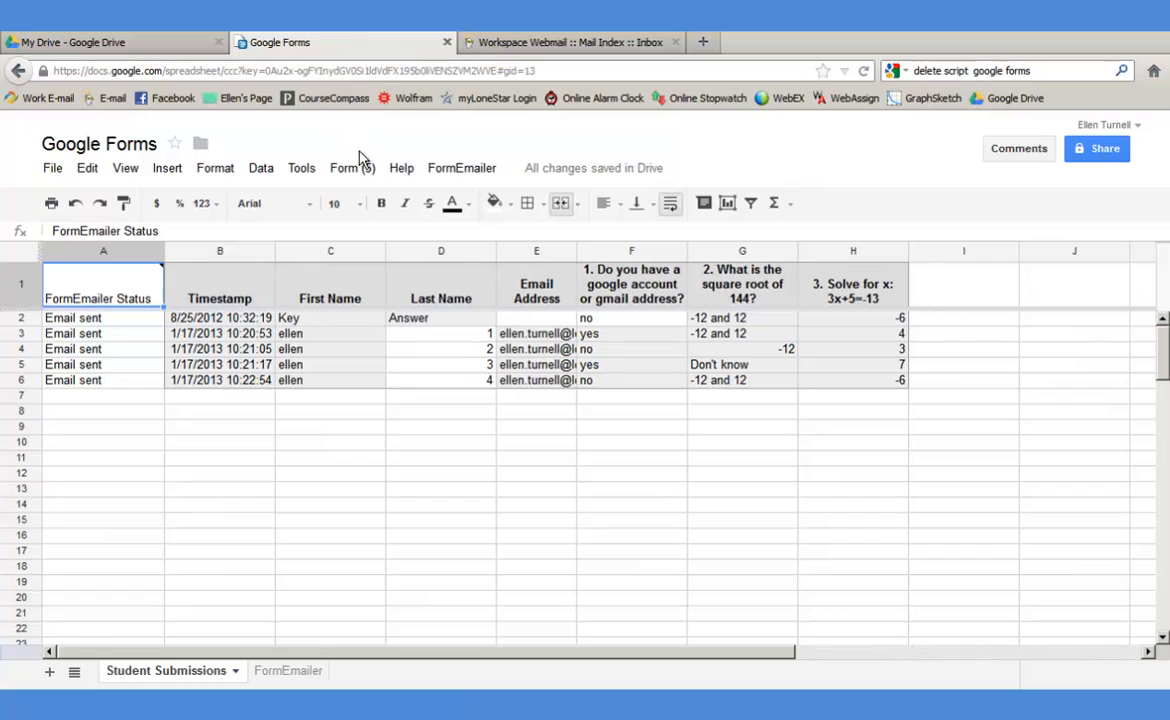
- Submit a test response on the live form, then check it appears as row 7
{"action": "left_click", "coordinate": [335, 168]}
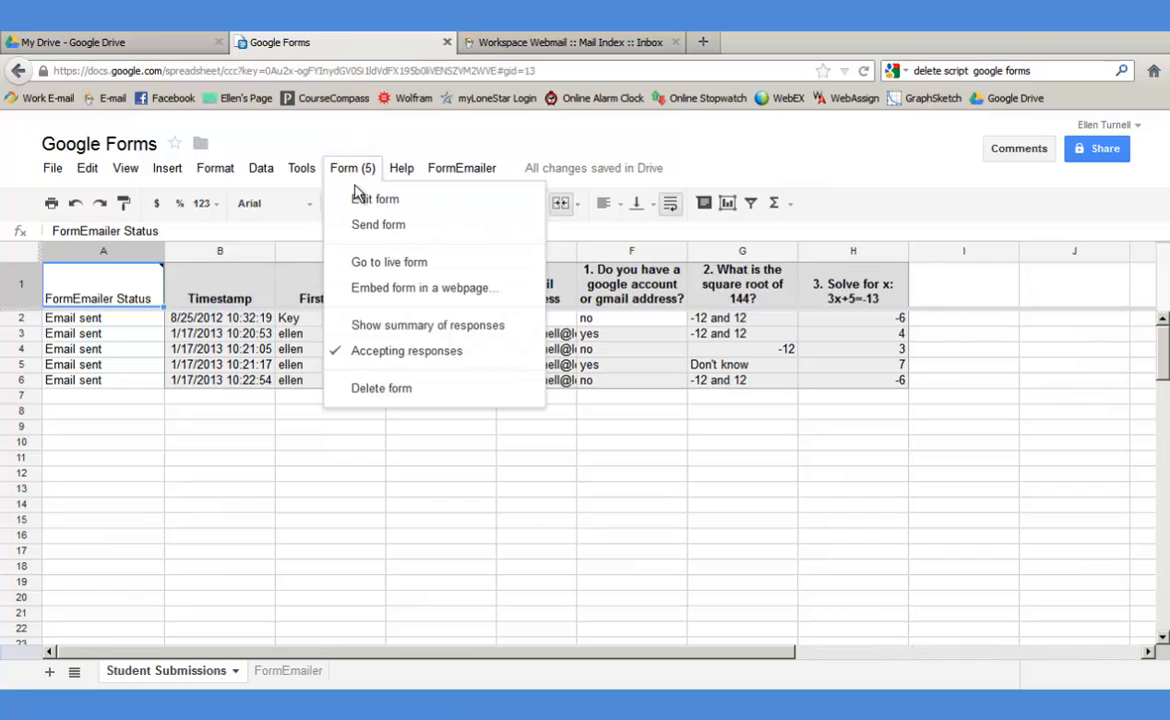
{"action": "left_click", "coordinate": [383, 263]}
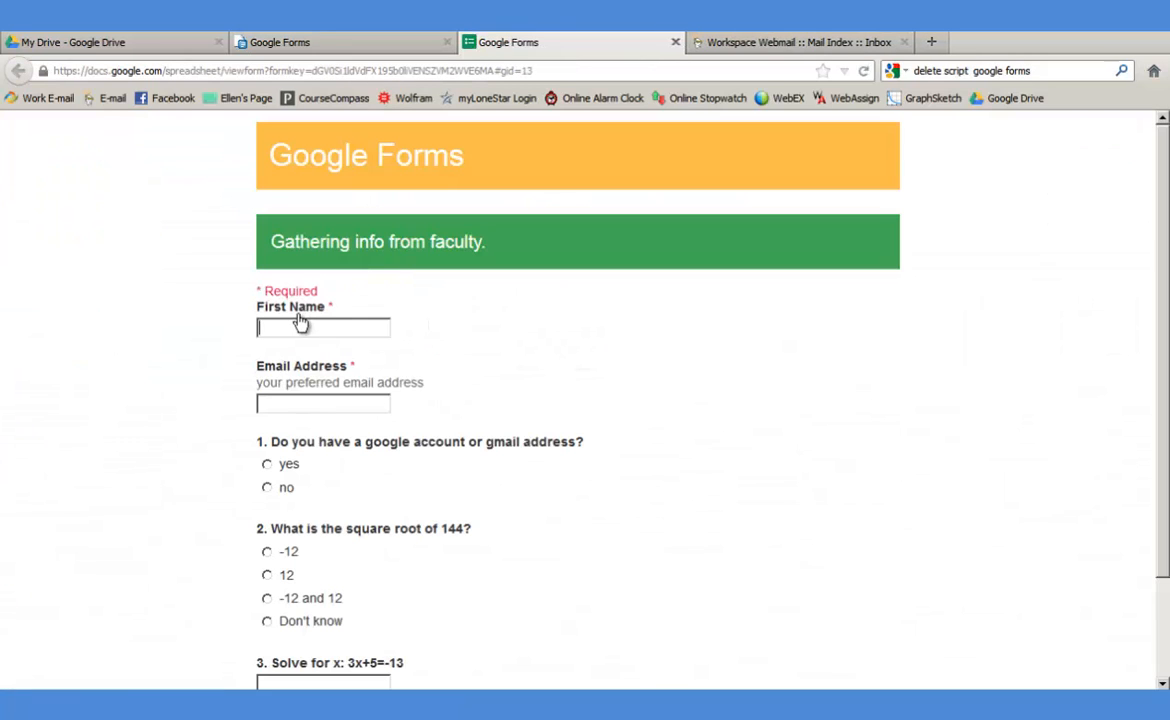
{"action": "type", "text": "el"}
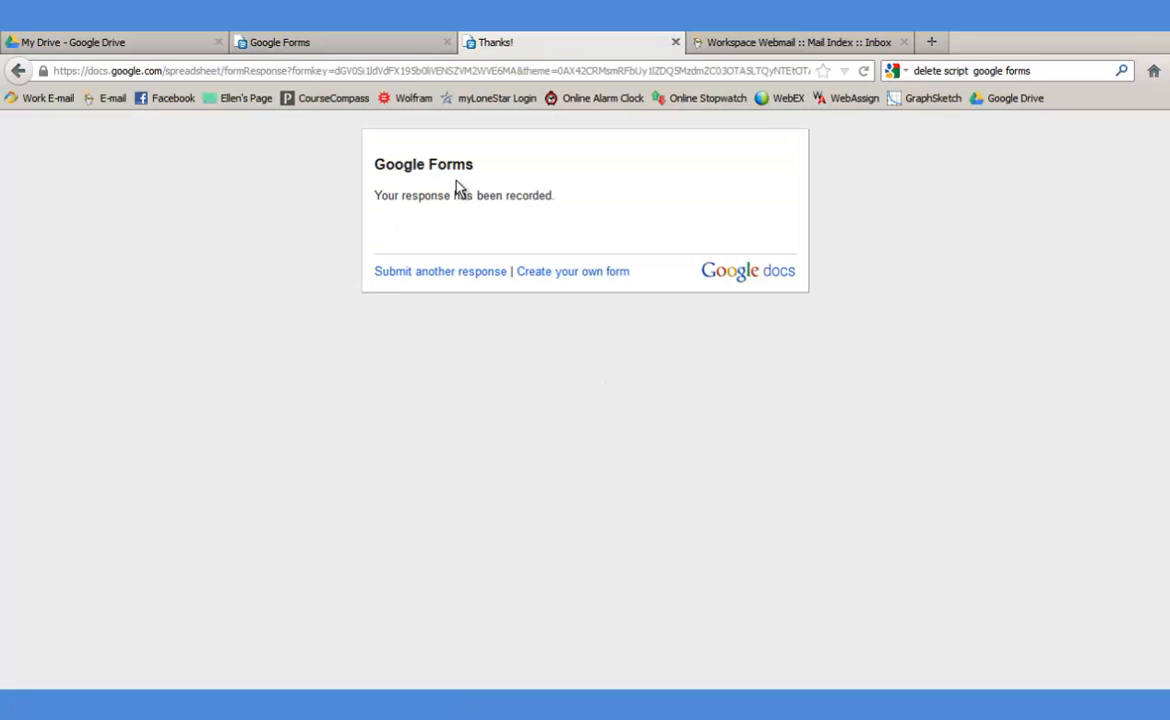
{"action": "left_click", "coordinate": [322, 46]}
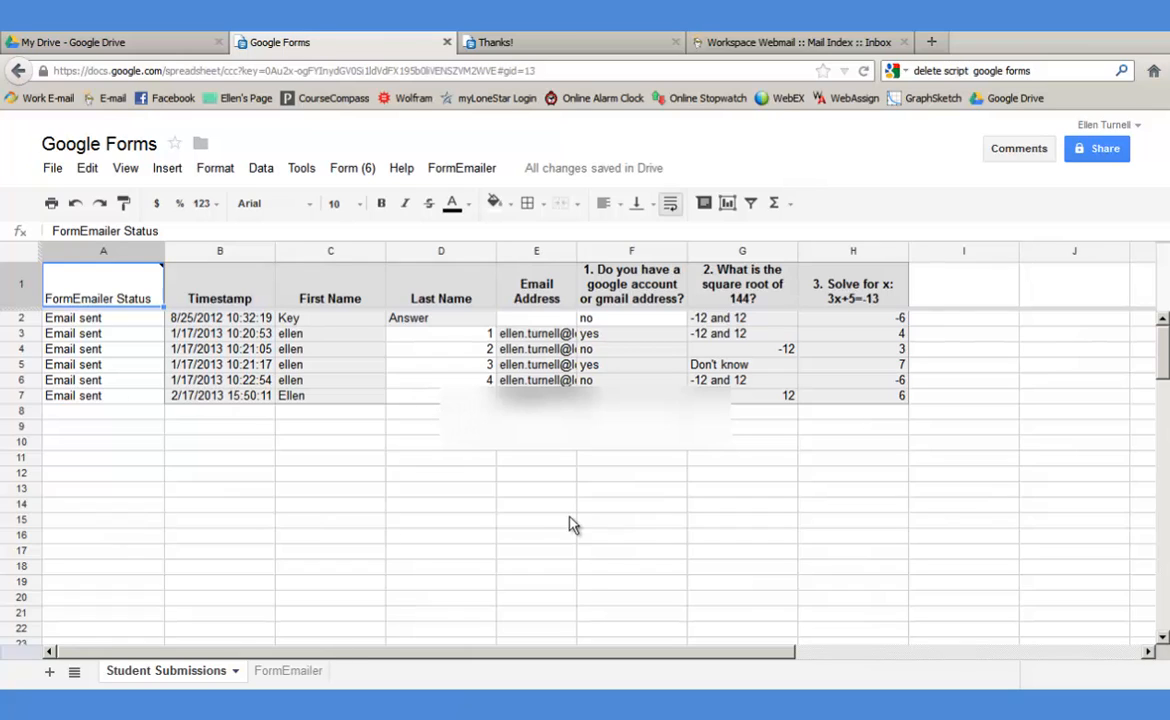
- Check the FormEmailer sheet shows Running automatically: Yes, then return to the Thanks! confirmation page
{"action": "left_click", "coordinate": [289, 672]}
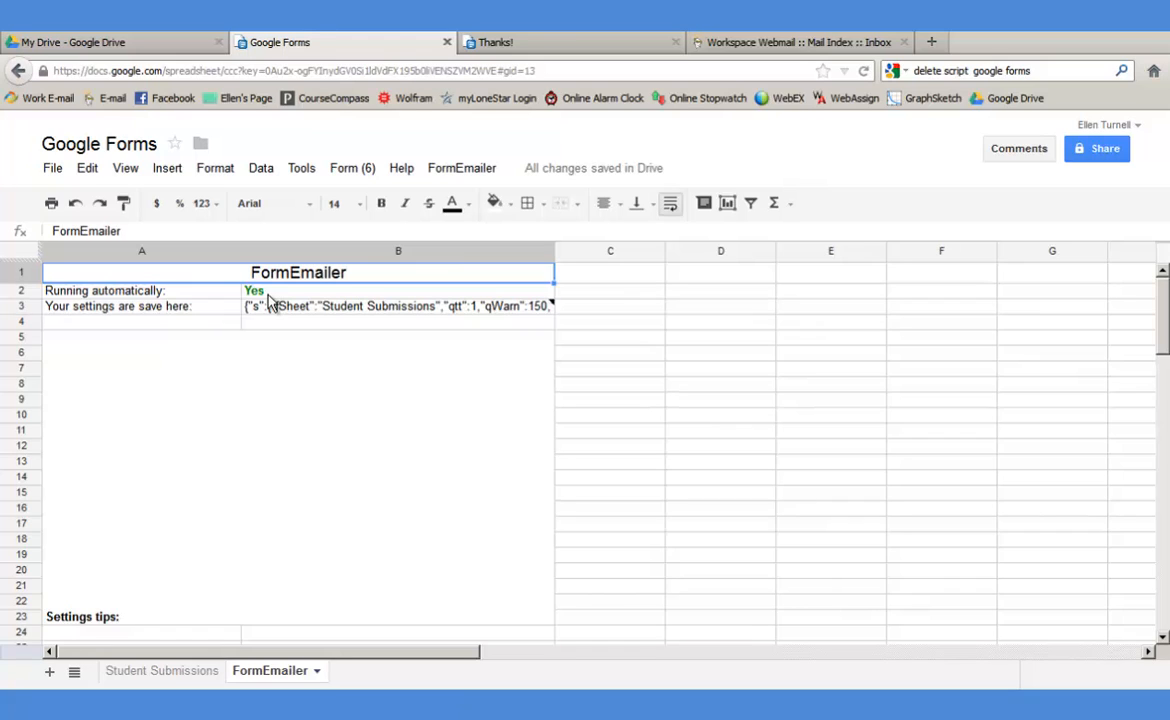
{"action": "left_click", "coordinate": [480, 42]}
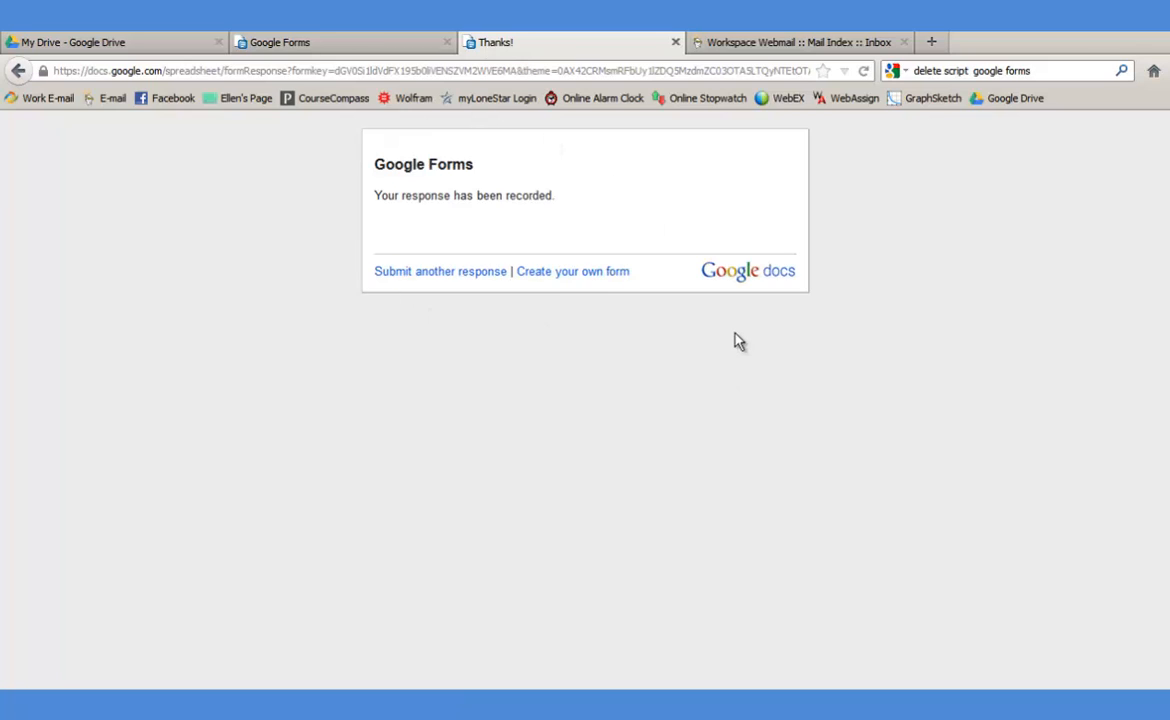